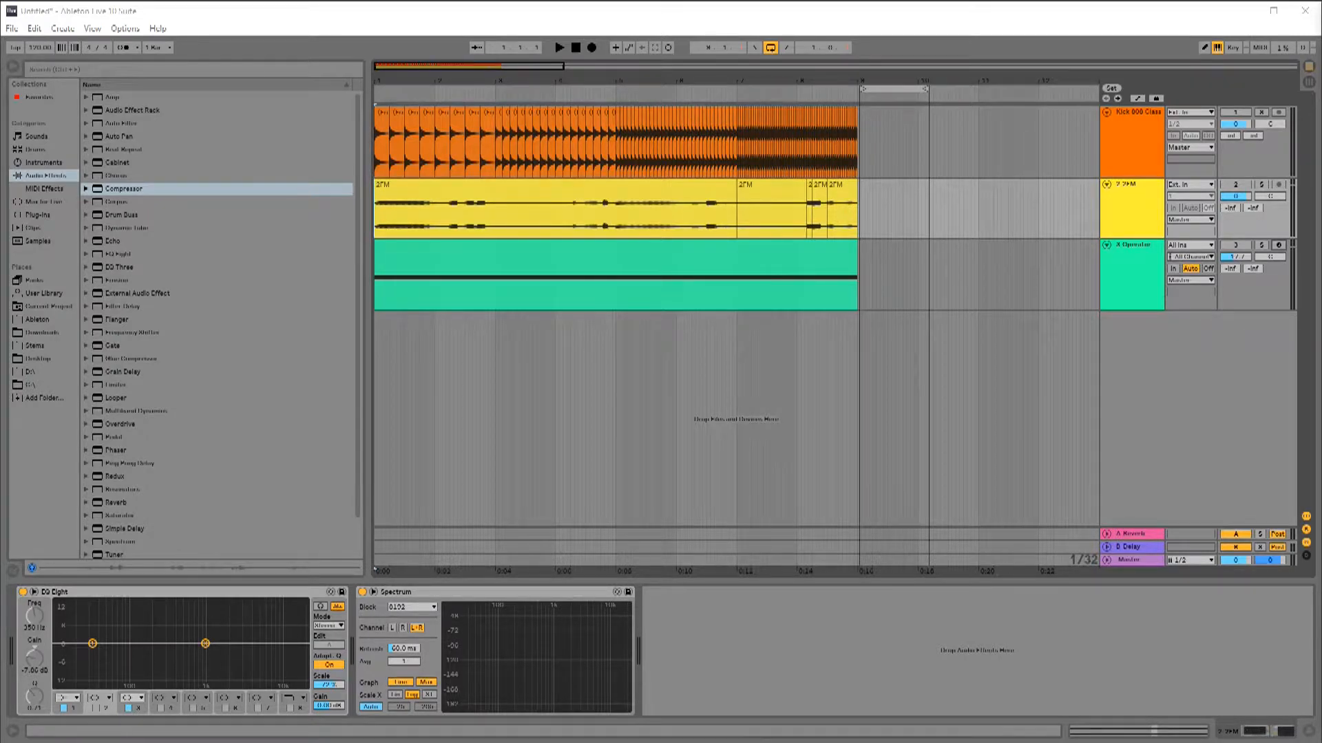
- Solo the 2FM track and play the arrangement from the start to hear it on its own
left_click(1264, 184)
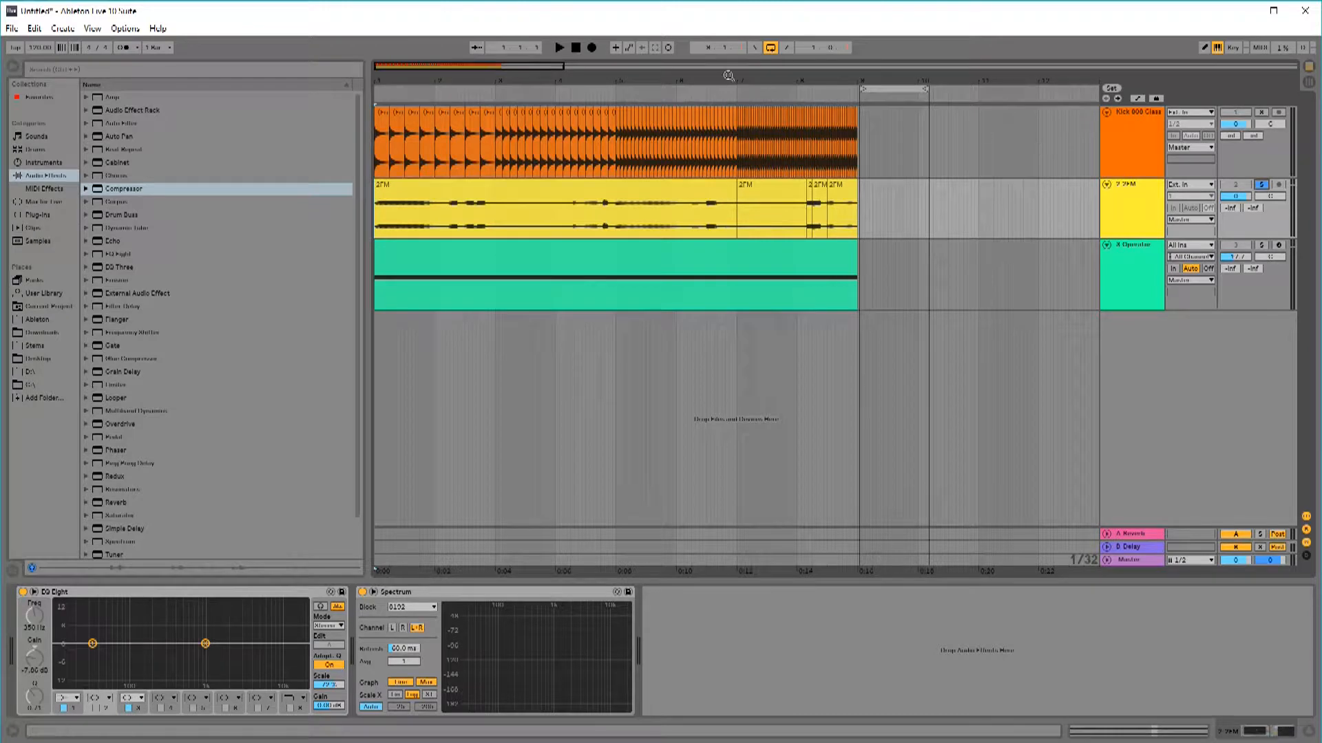
left_click(558, 48)
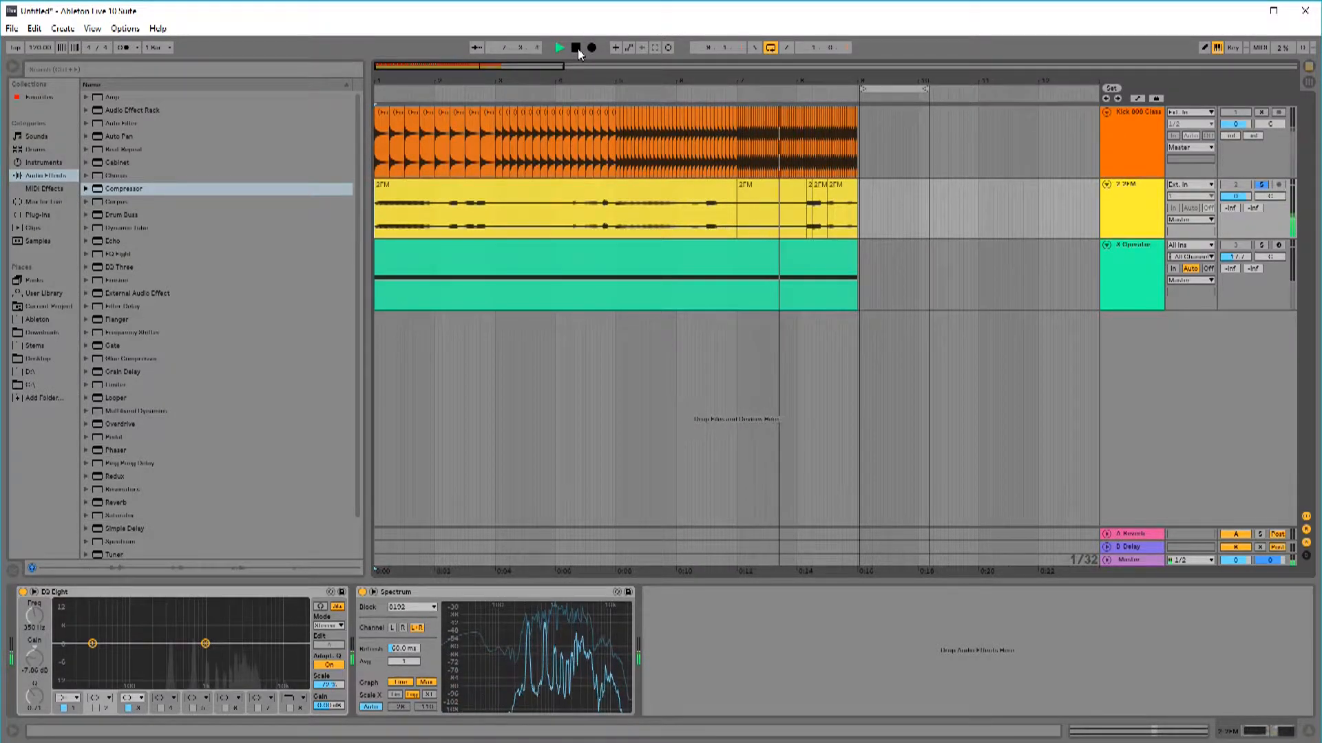
left_click(575, 48)
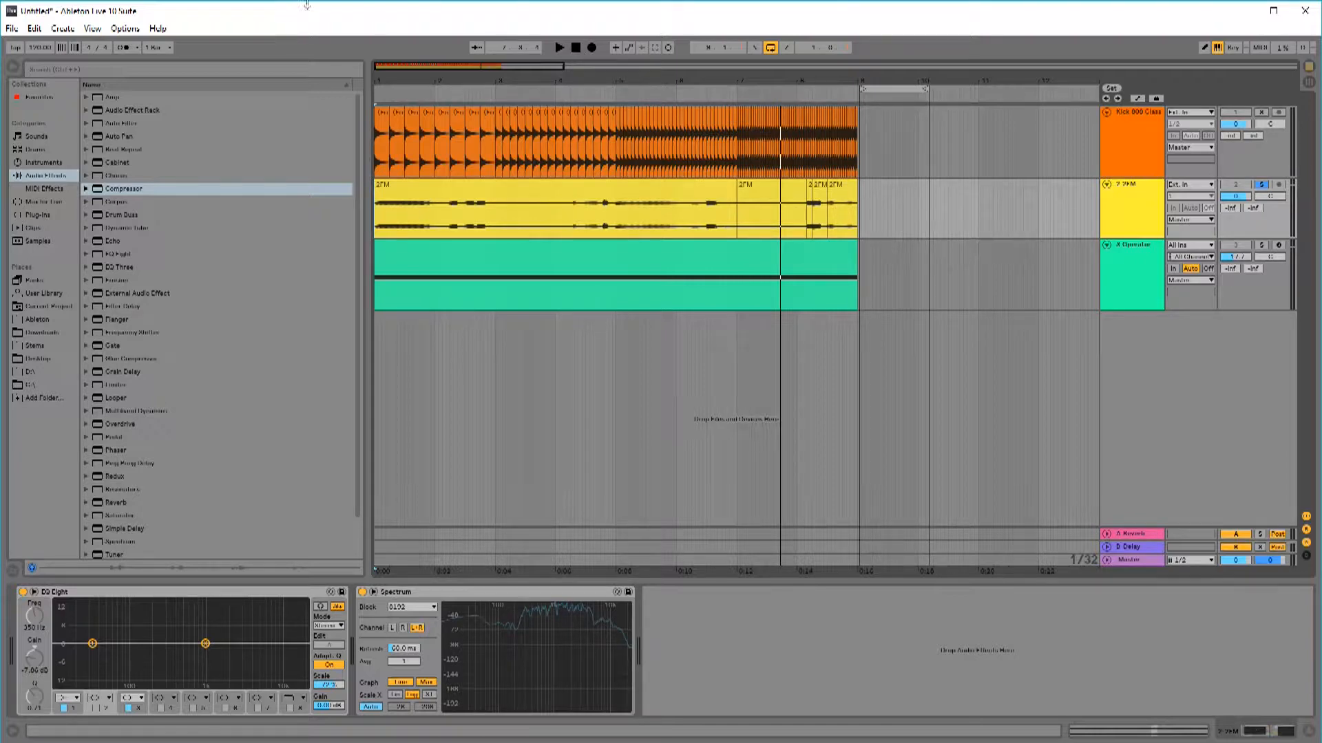
- Move the loop range over the 2FM clip at bar 7 and enable band 2 of the track's EQ Eight
left_click(908, 90)
left_click_drag(909, 89, 787, 89)
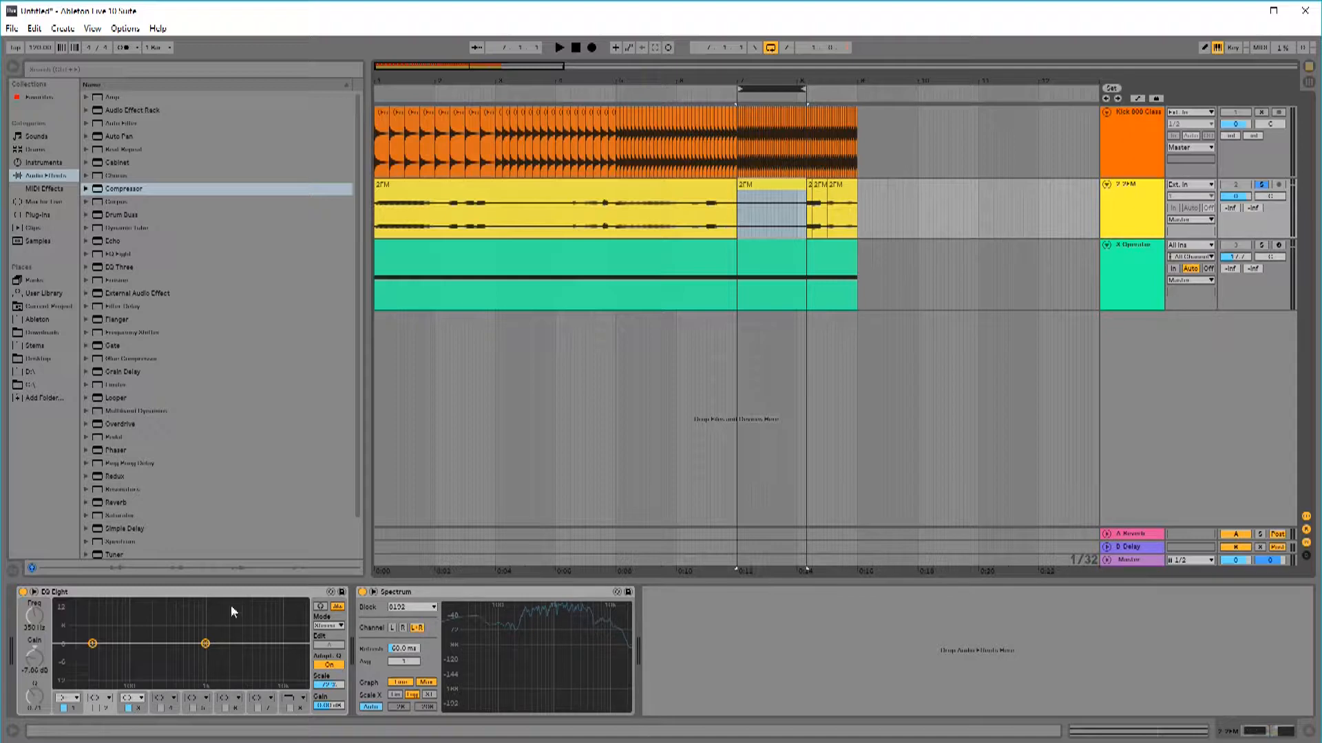
left_click(101, 715)
left_click(97, 708)
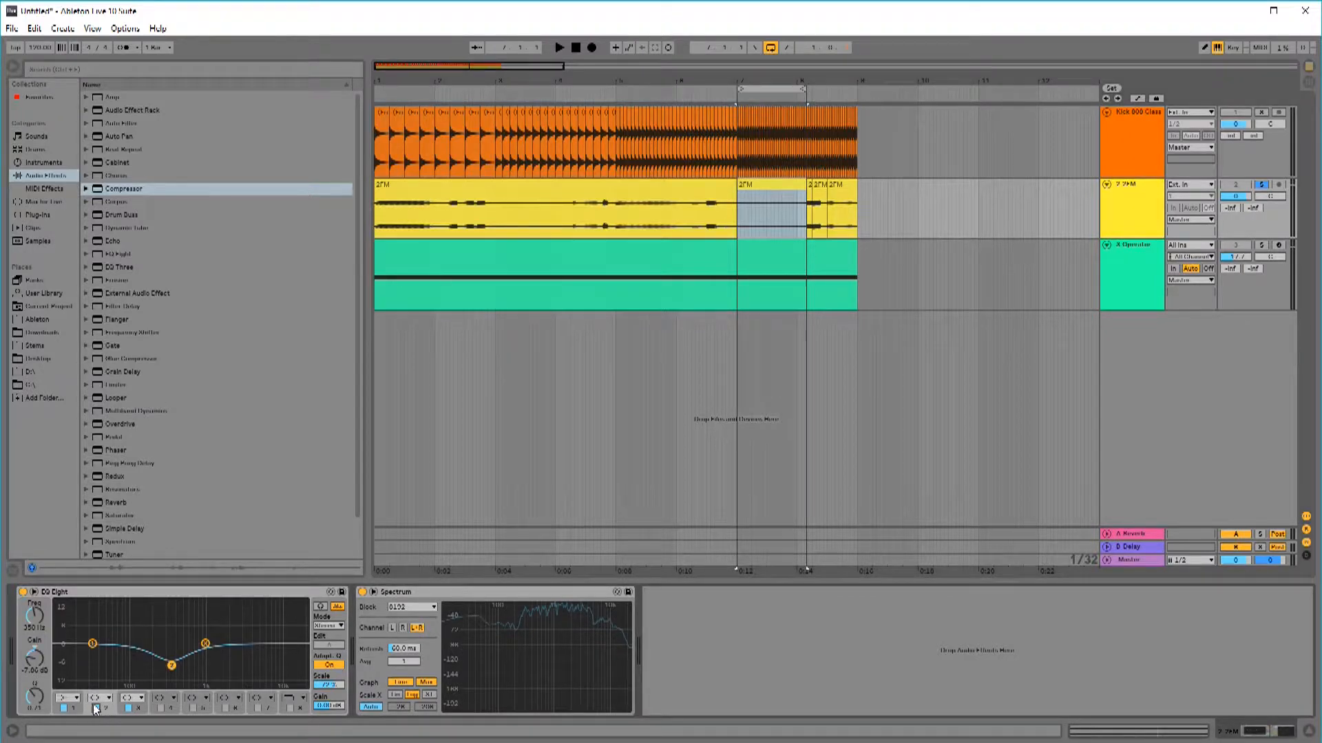
- Turn off arrangement looping and play the soloed 2FM track from bar 5 with the EQ cut active
left_click(576, 47)
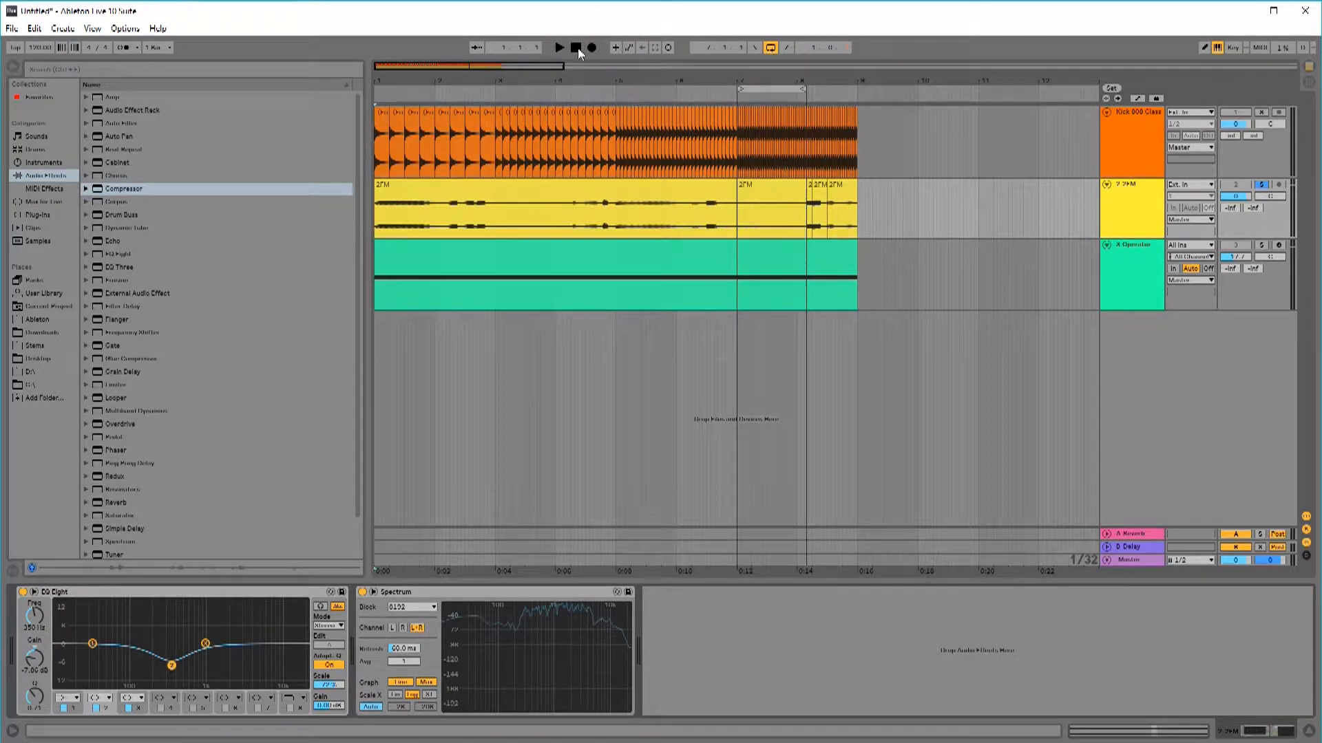
left_click(739, 218)
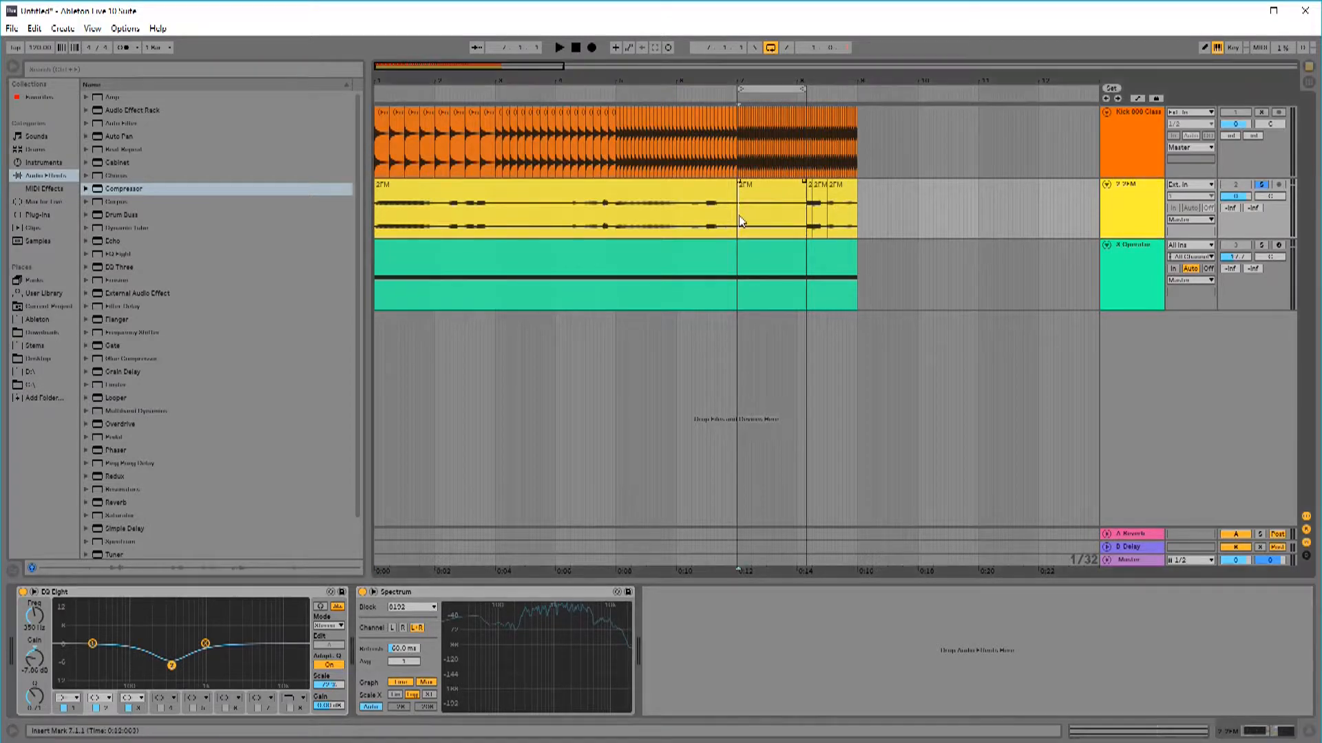
left_click_drag(738, 218, 794, 223)
left_click(650, 211)
left_click(618, 217)
left_click(770, 49)
left_click(559, 46)
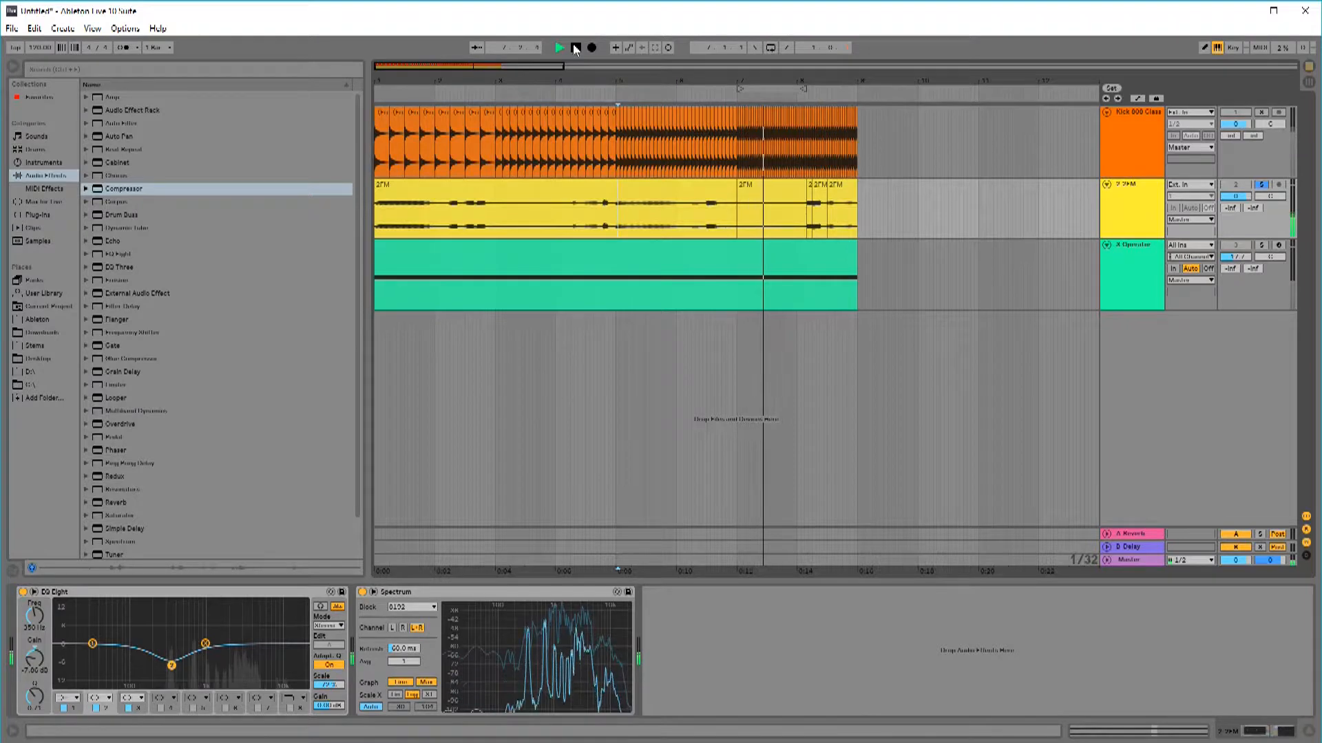
left_click(575, 50)
- Compare the 2FM track from bar 7 with EQ Eight bypassed and with it enabled
left_click(740, 224)
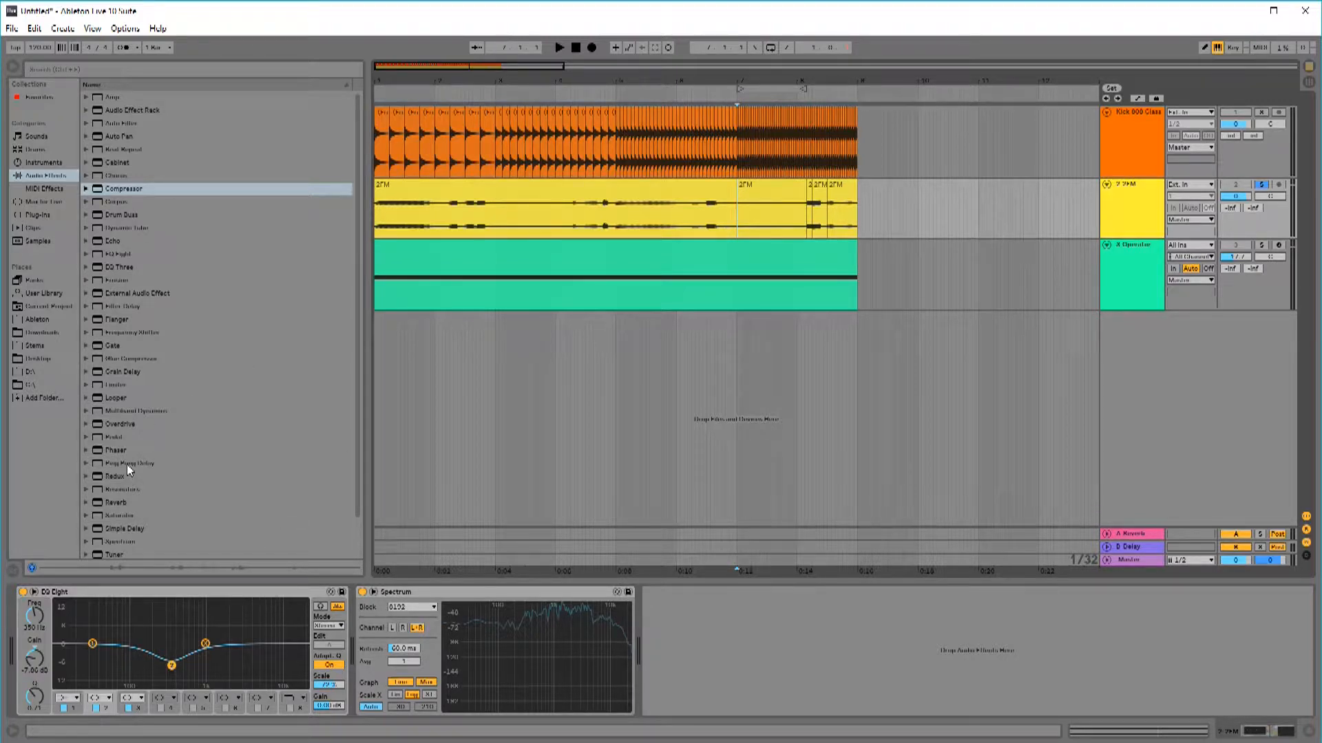
left_click(23, 592)
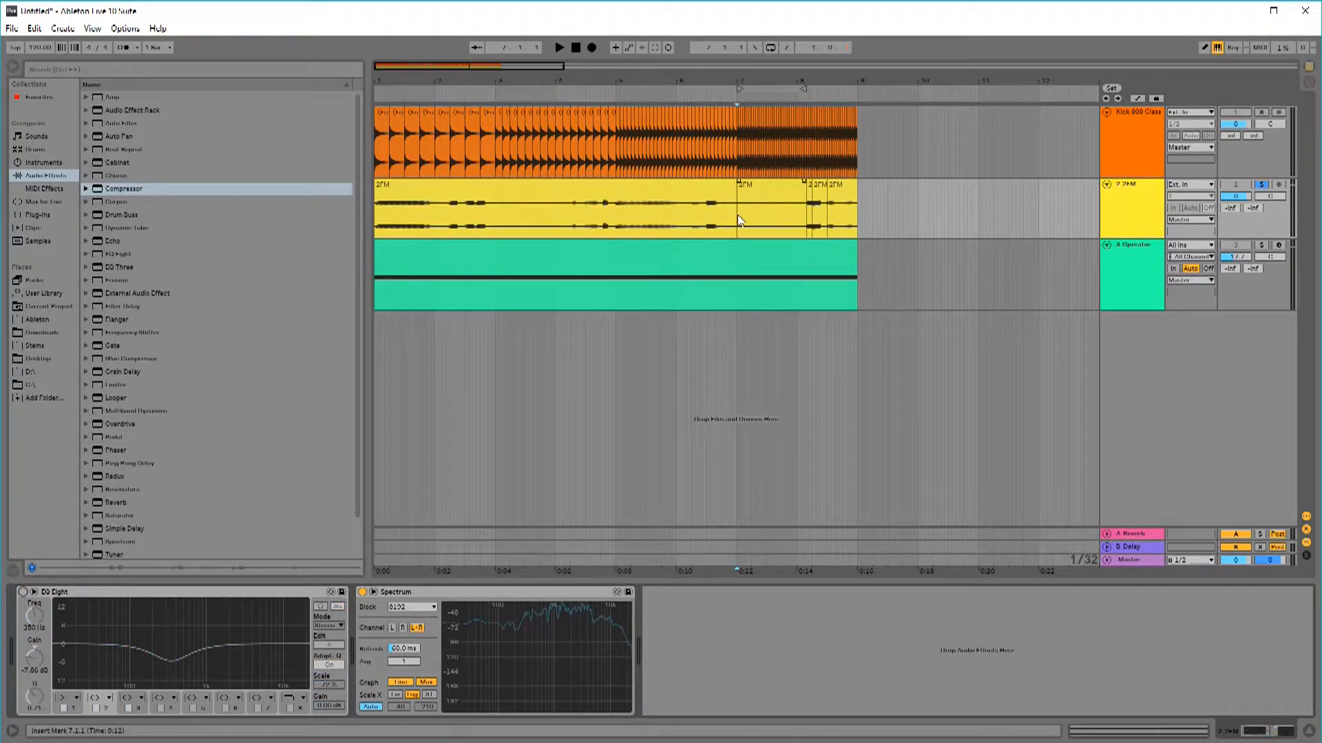
key("space")
key("space")
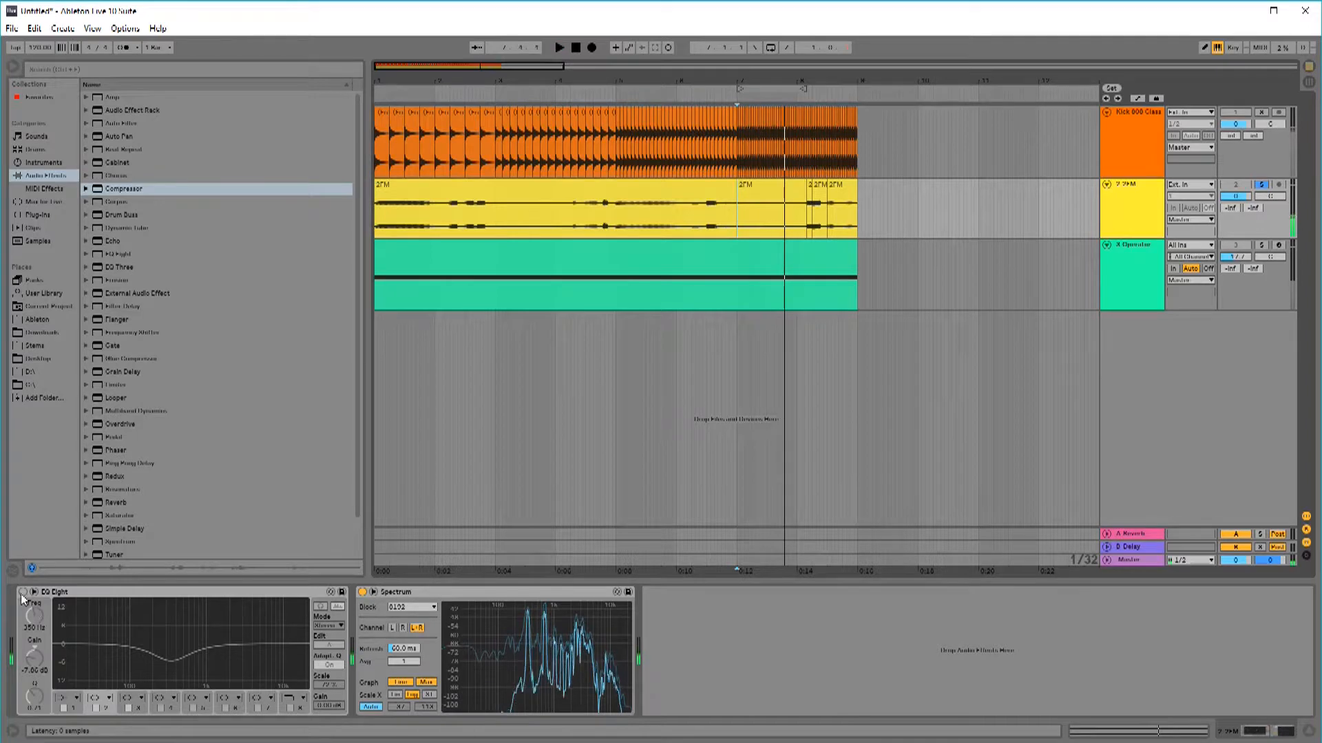
left_click(23, 592)
key("space")
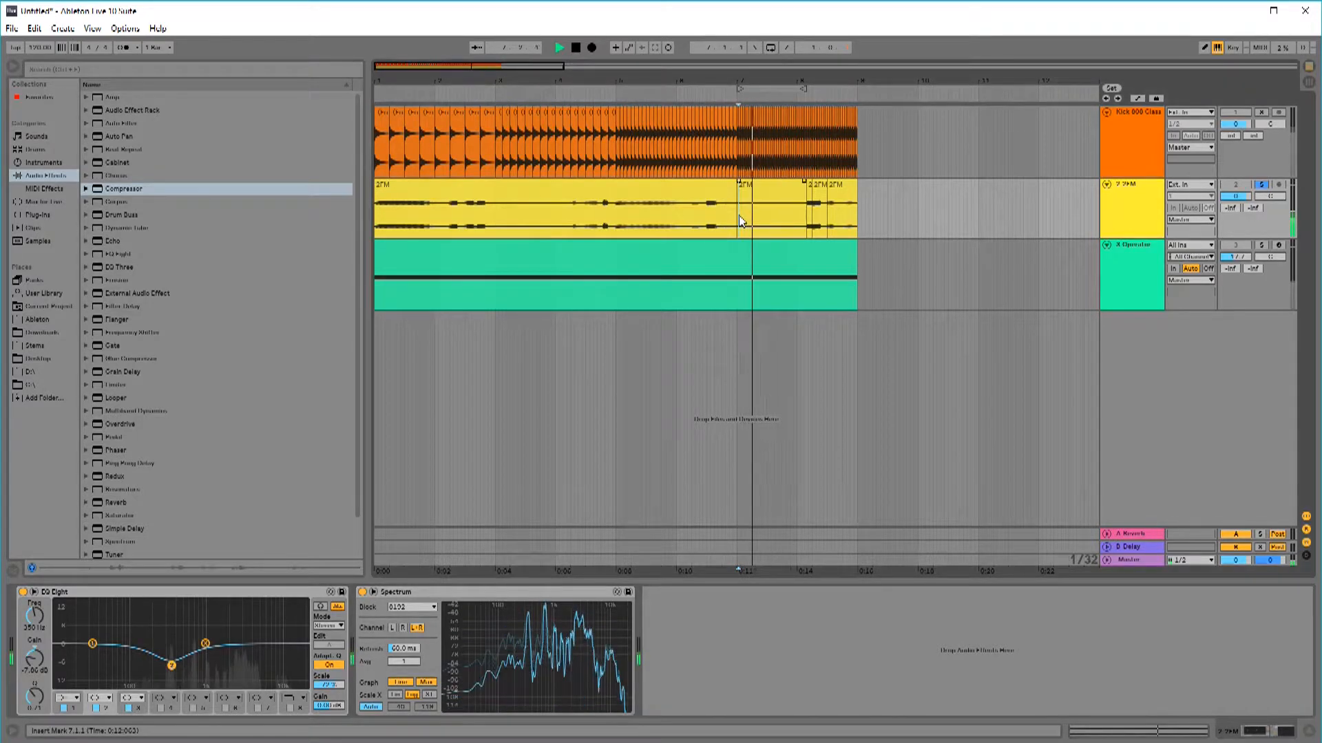
key("space")
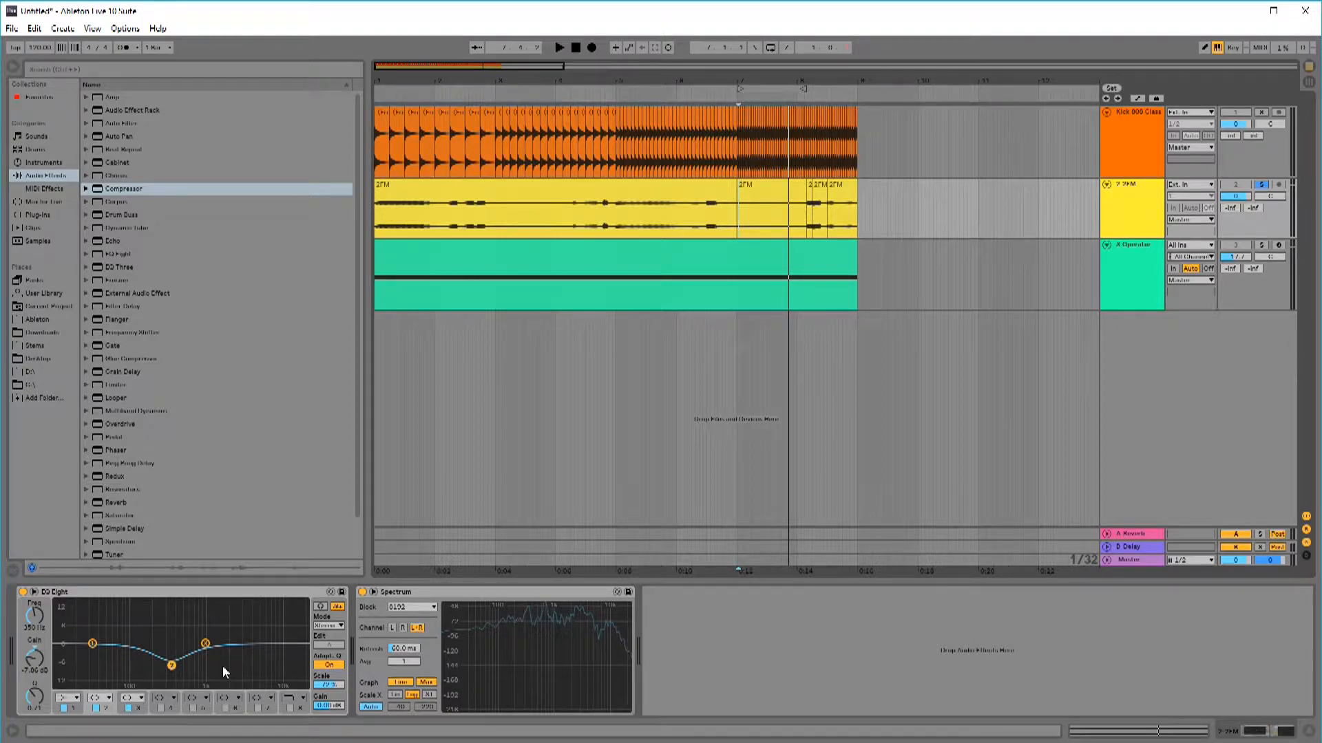
- Enable EQ Eight band 4 with its 15 dB boost and audition the 2FM track from bar 7
left_click(154, 708)
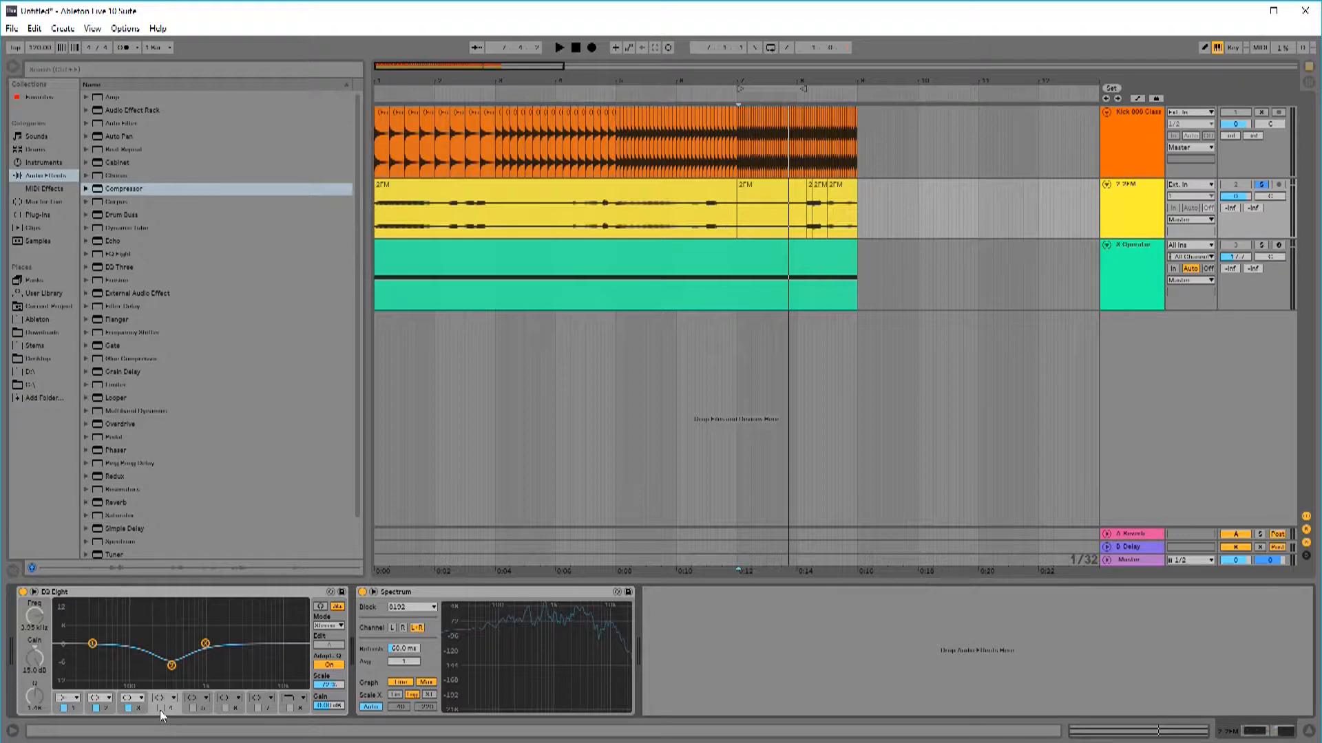
left_click(159, 708)
key("space")
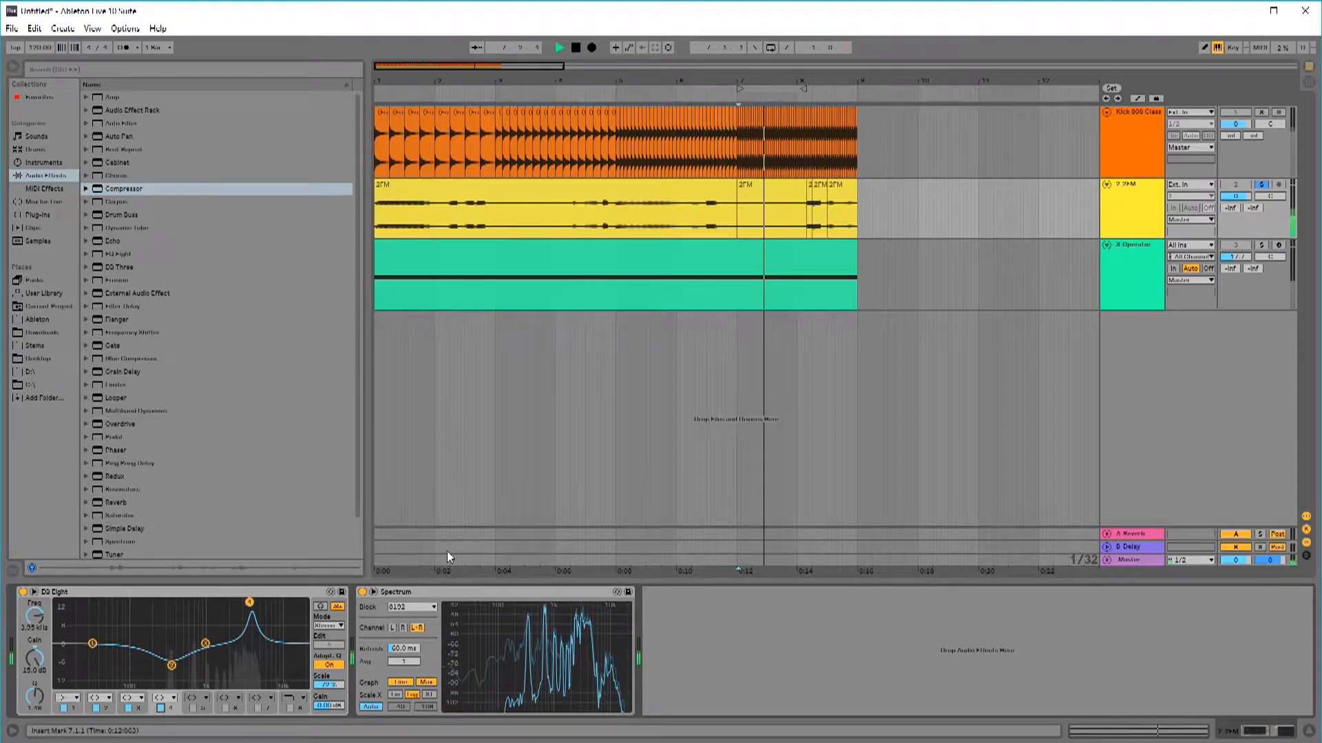
left_click(736, 213)
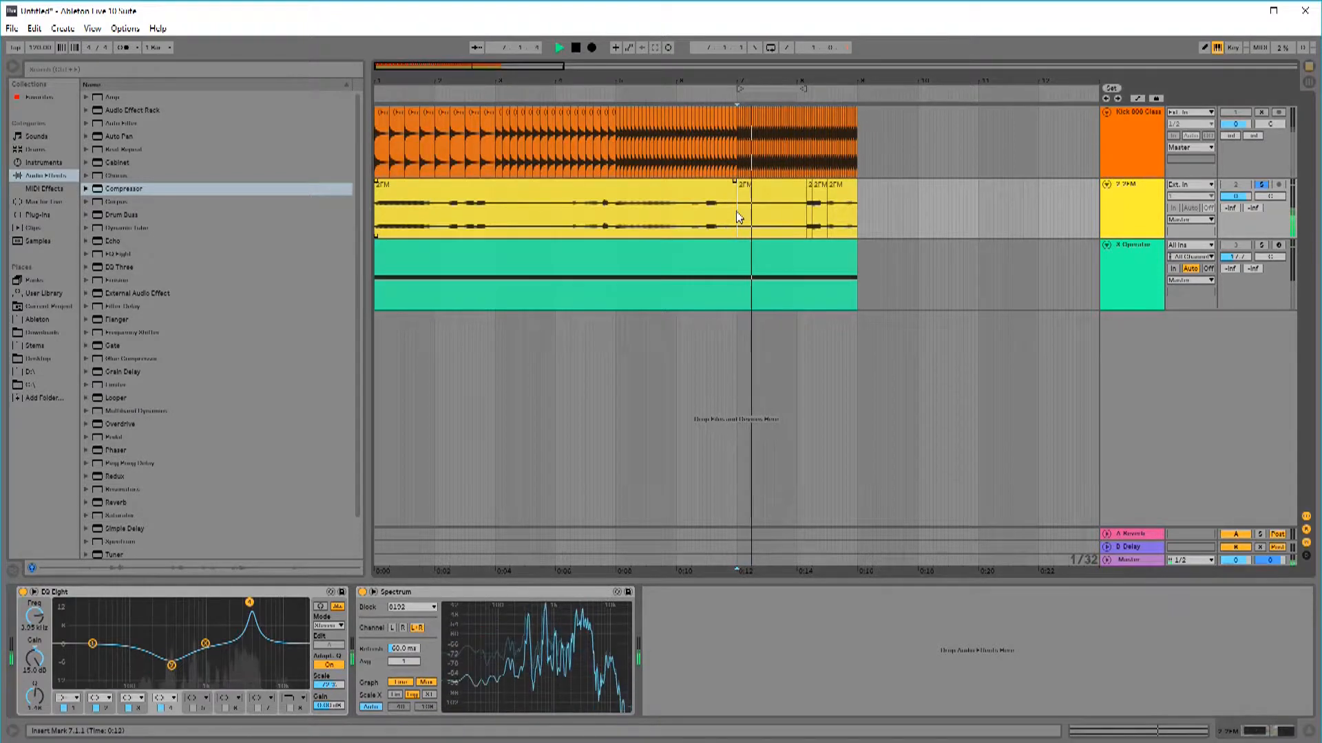
key("space")
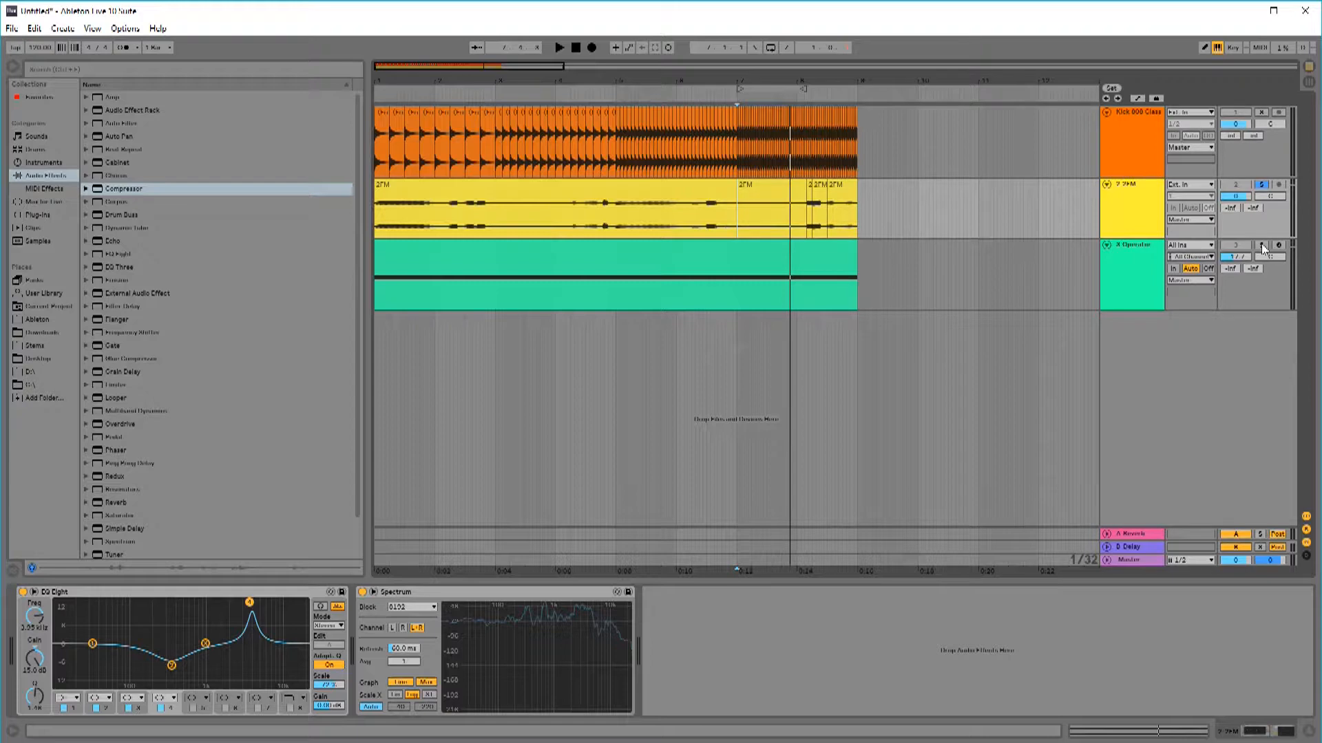
- Shift the Operator clip to start at bar 7, solo its track alongside 2FM and play from bar 6
left_click_drag(526, 241, 819, 243)
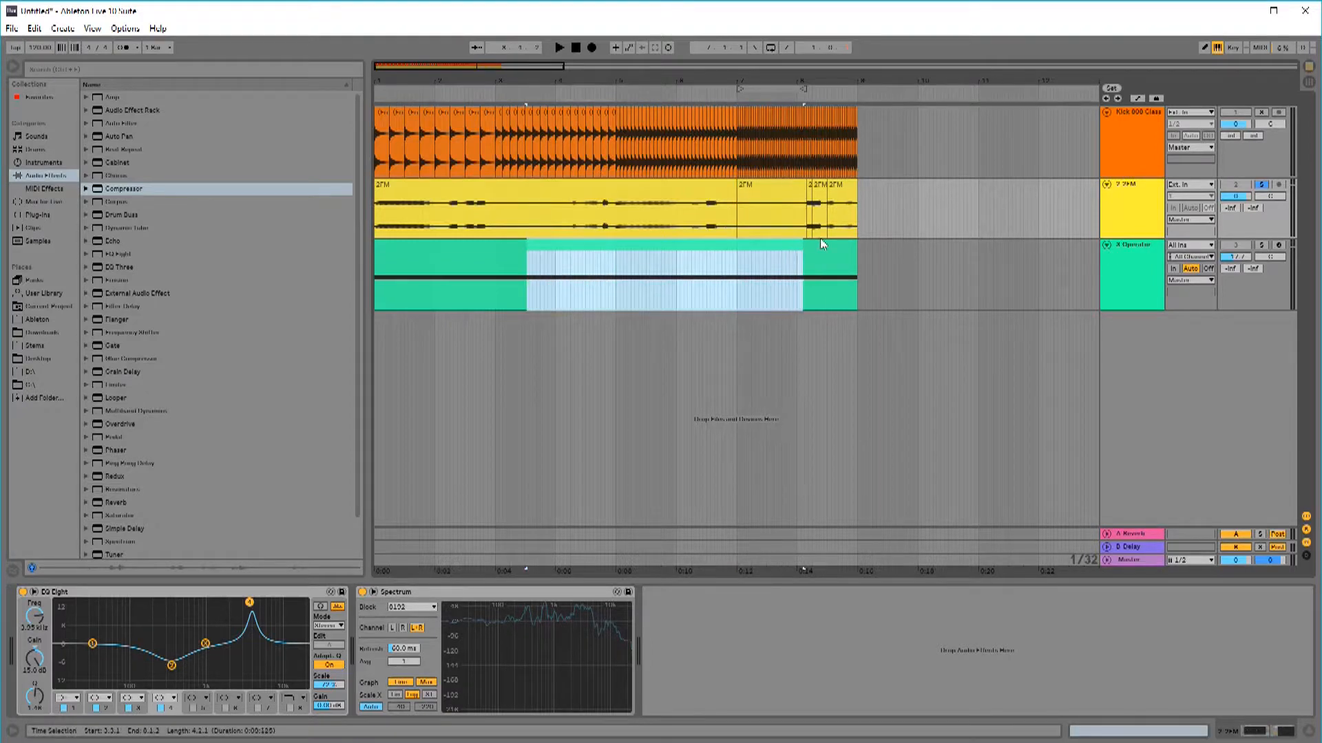
left_click_drag(448, 254, 815, 257)
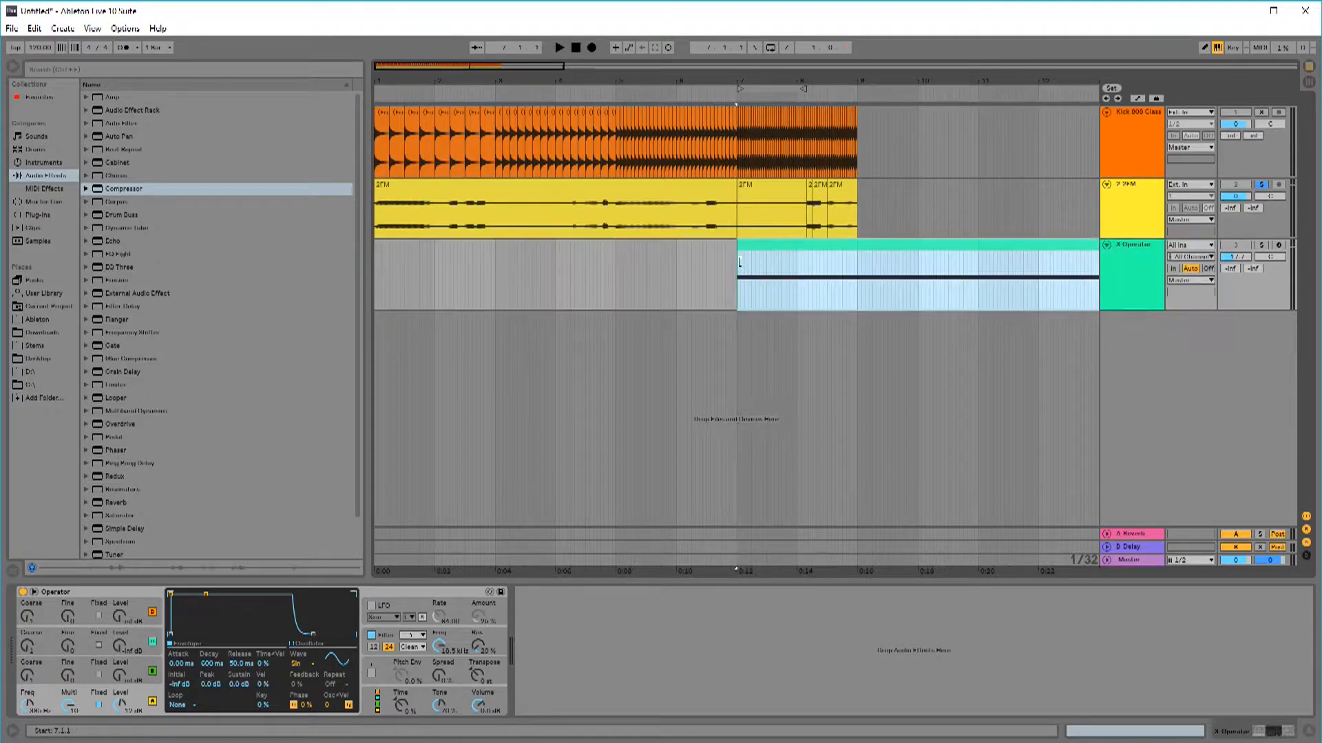
left_click(718, 250)
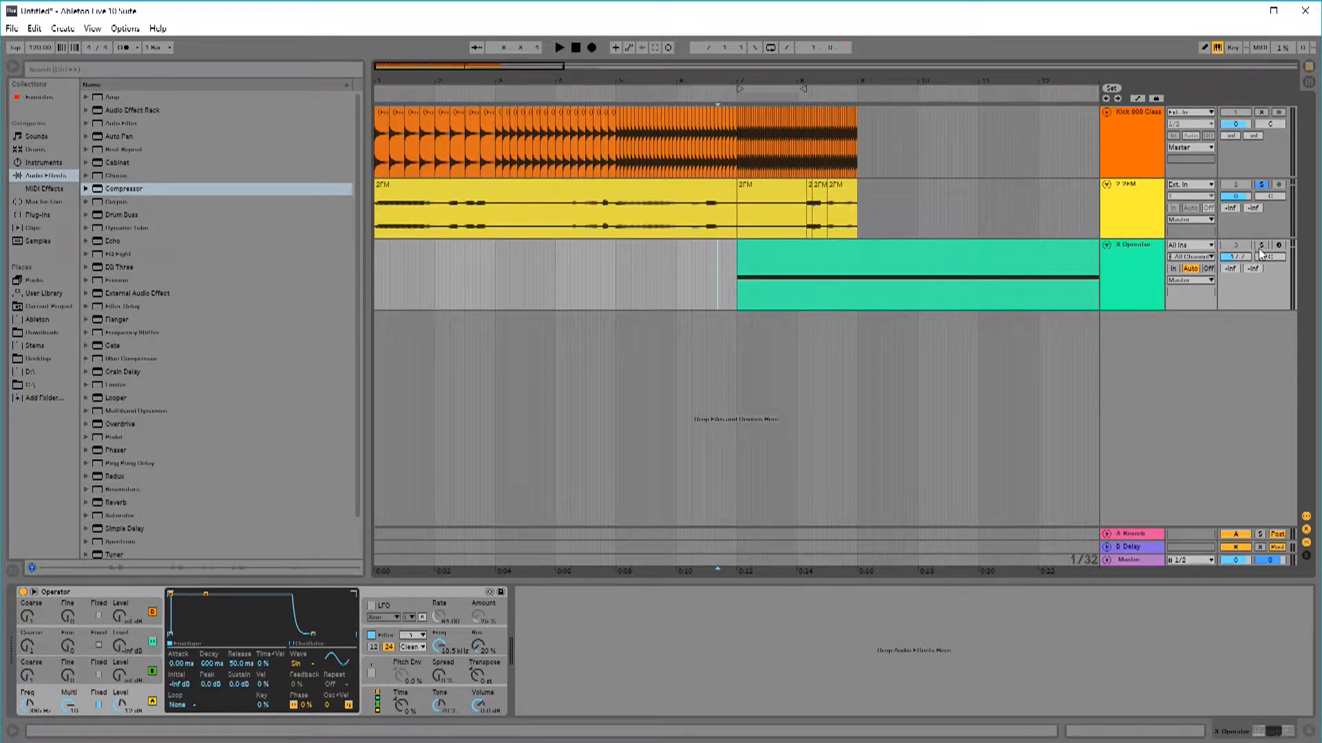
left_click(679, 261)
key("space")
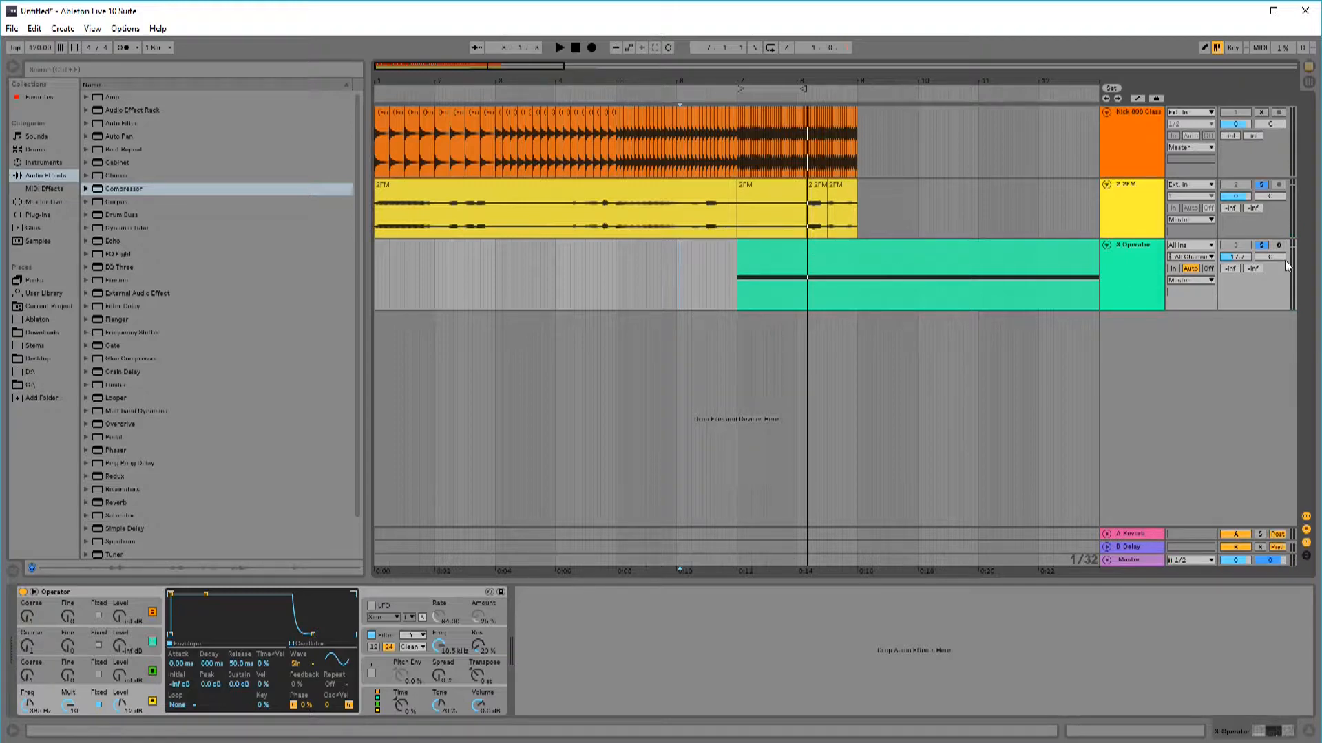
- Un-solo the Operator track and compare 2FM from bar 7 with EQ Eight band 4 on and off, leaving the band off
left_click(738, 211)
key("space")
key("space")
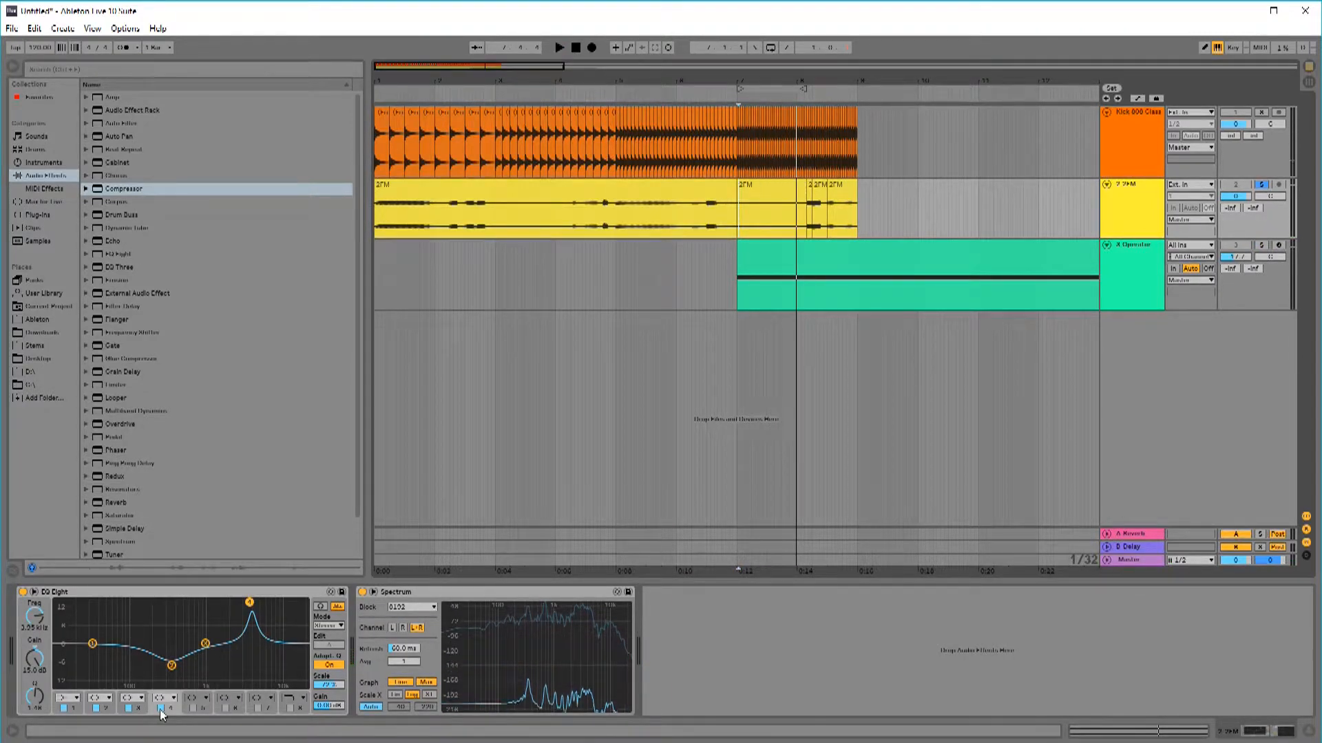
key("space")
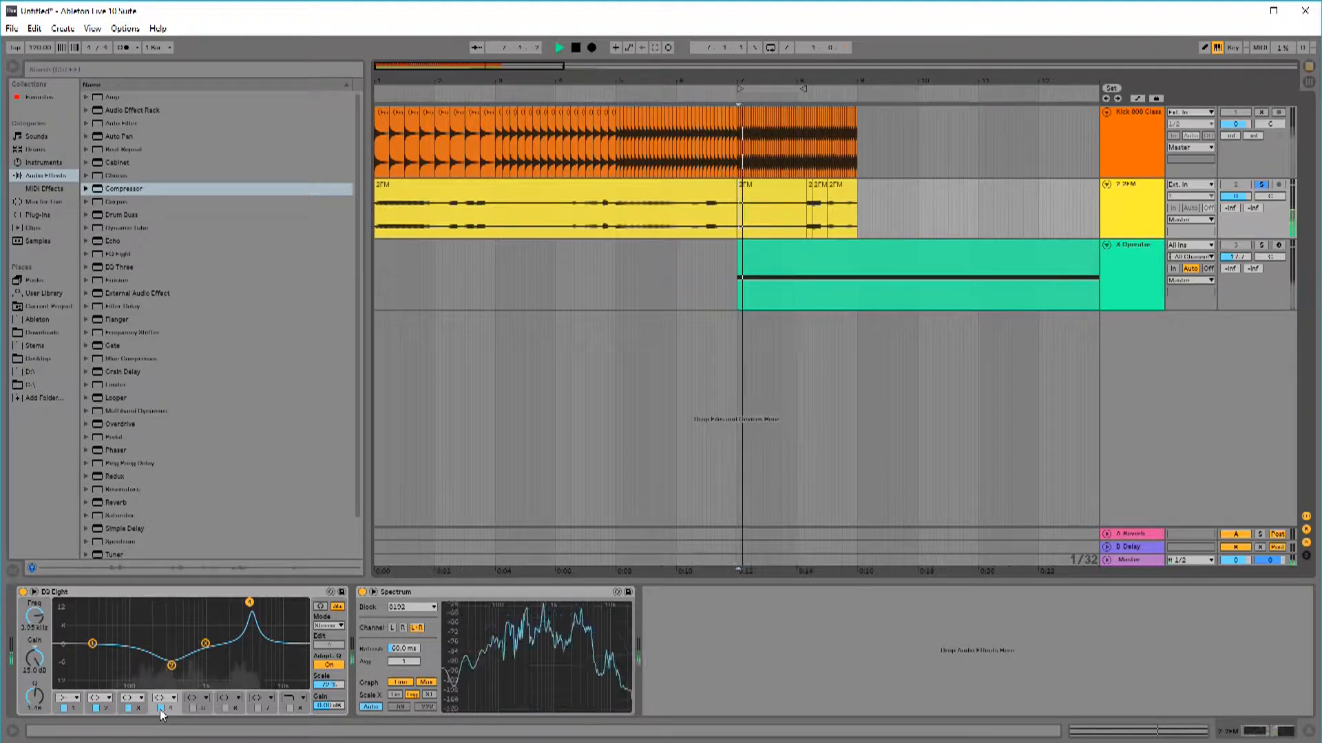
left_click(160, 708)
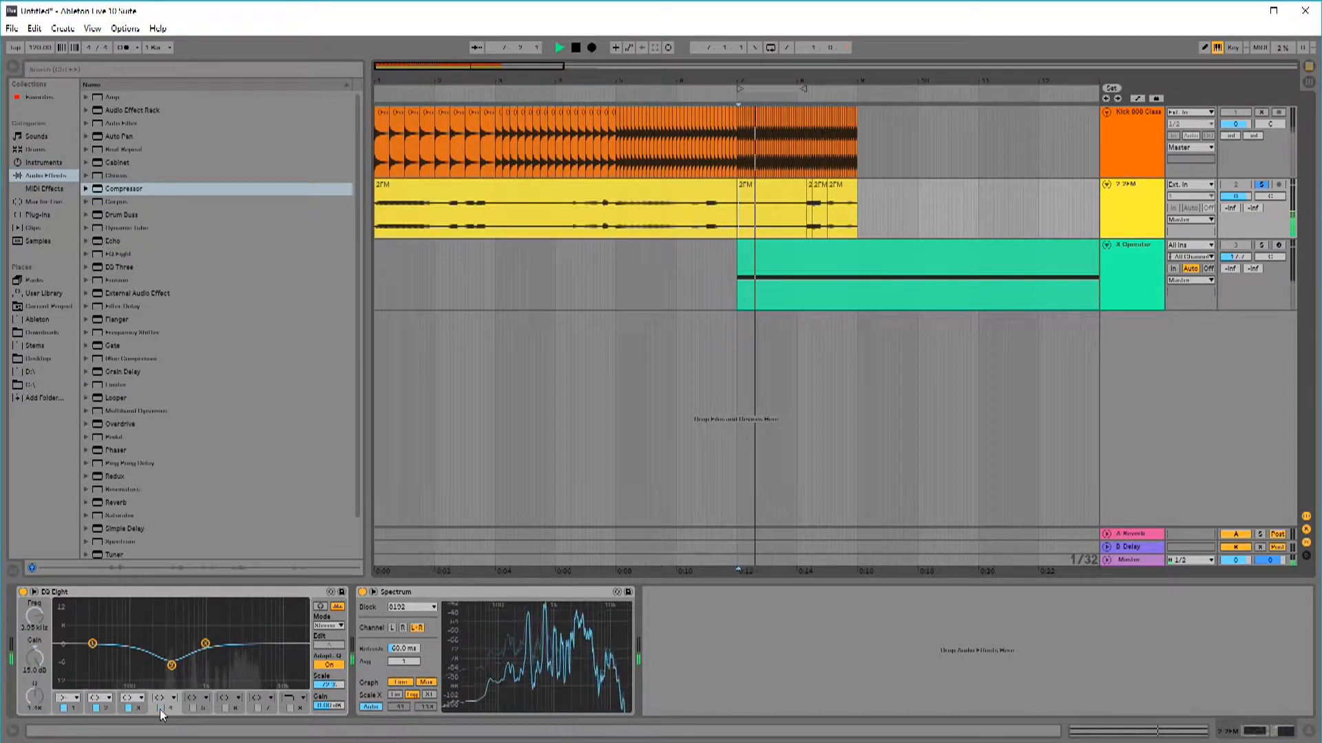
left_click(160, 708)
left_click(161, 708)
left_click(160, 708)
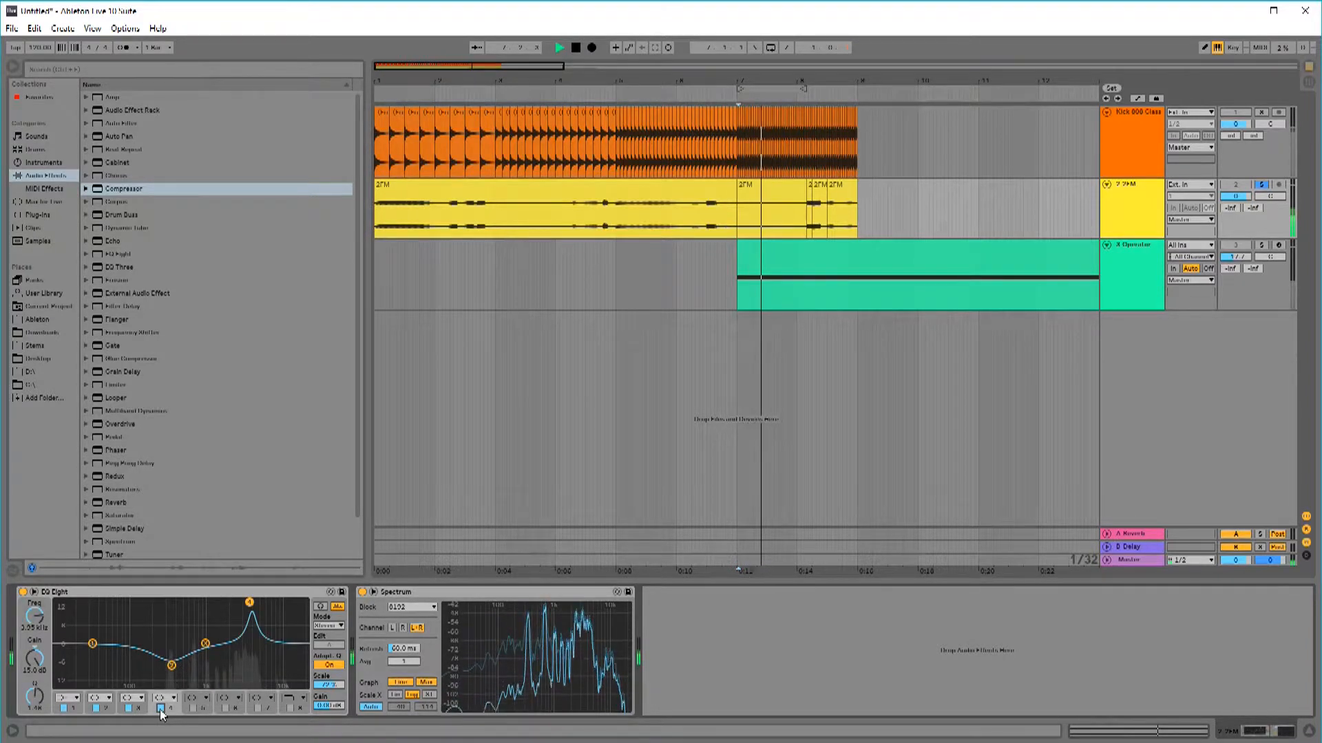
key("space")
left_click(160, 708)
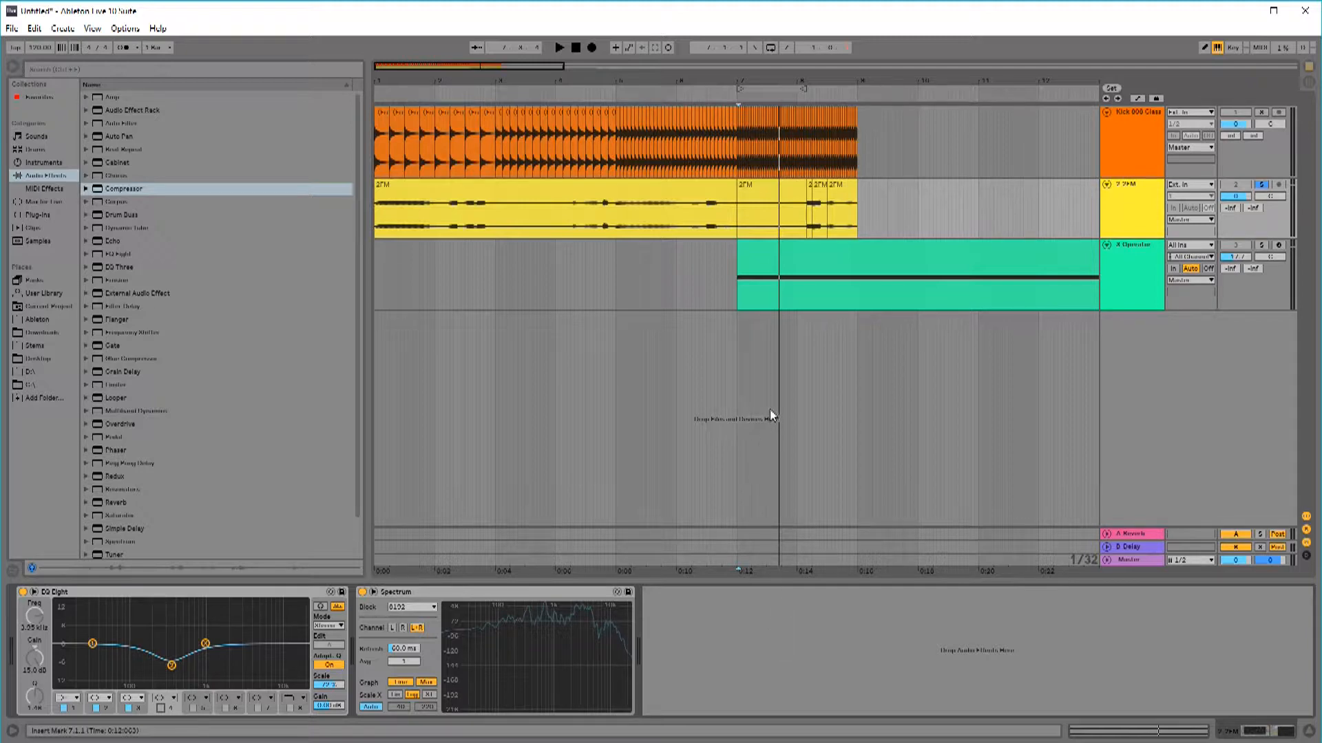
- Solo the Operator track alongside 2FM, audition both around bar 7, and un-solo Operator again
left_click(1258, 244)
left_click(736, 270)
left_click(736, 271)
key("space")
key("space")
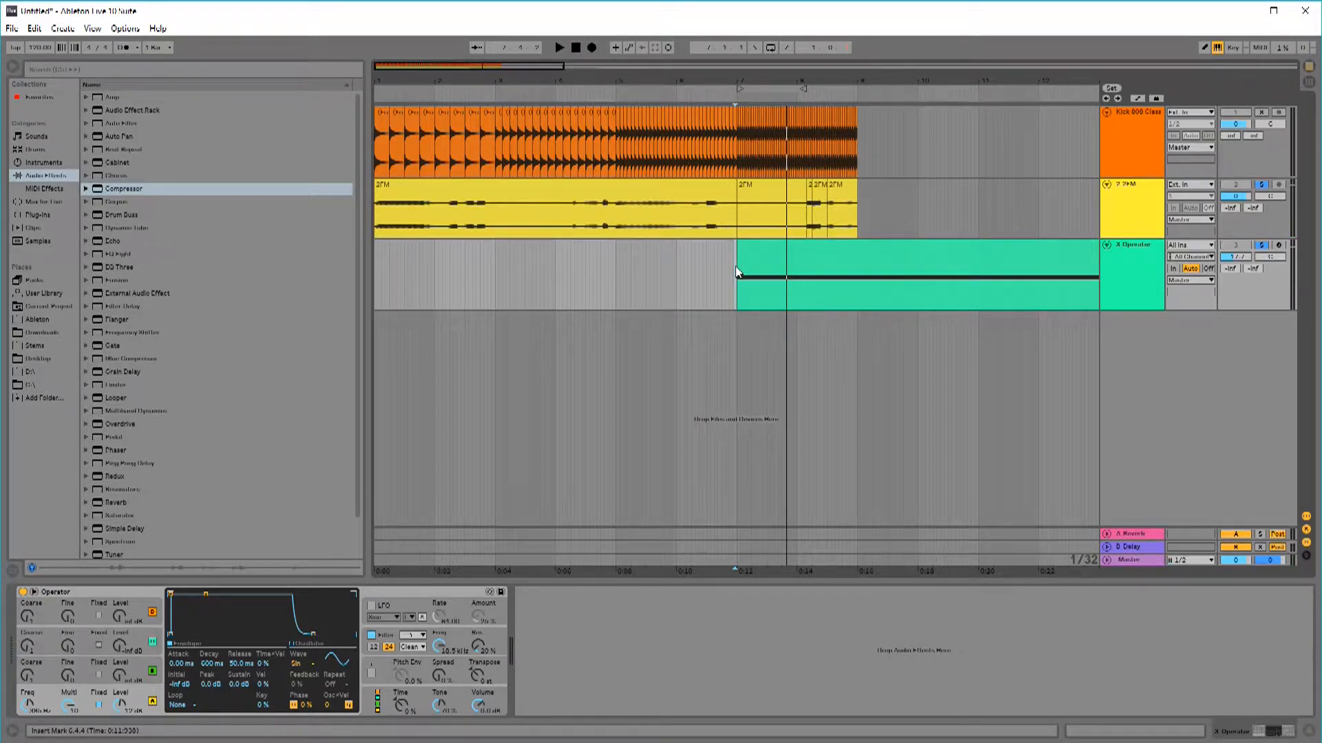
left_click(1264, 247)
- Play the 2FM track from the start and switch on its EQ Eight band 4 during playback
left_click(577, 49)
left_click(559, 50)
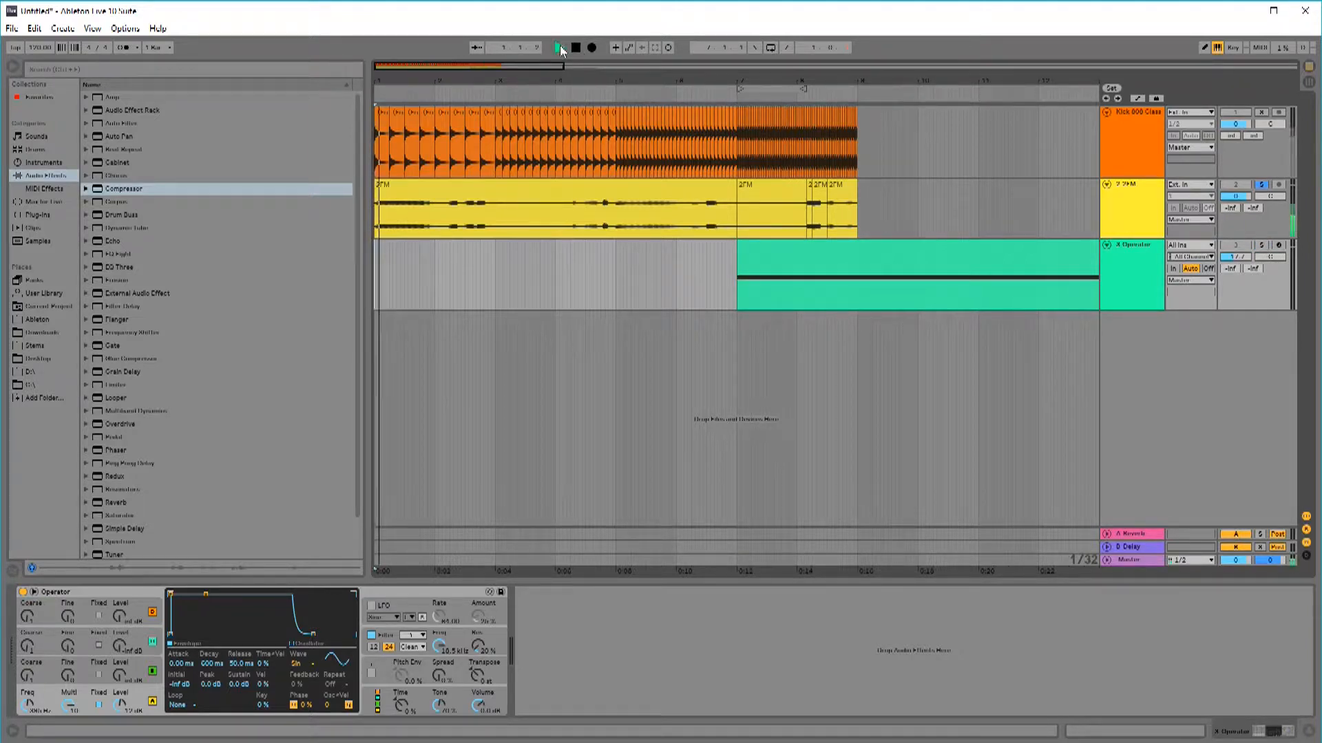
left_click(1176, 204)
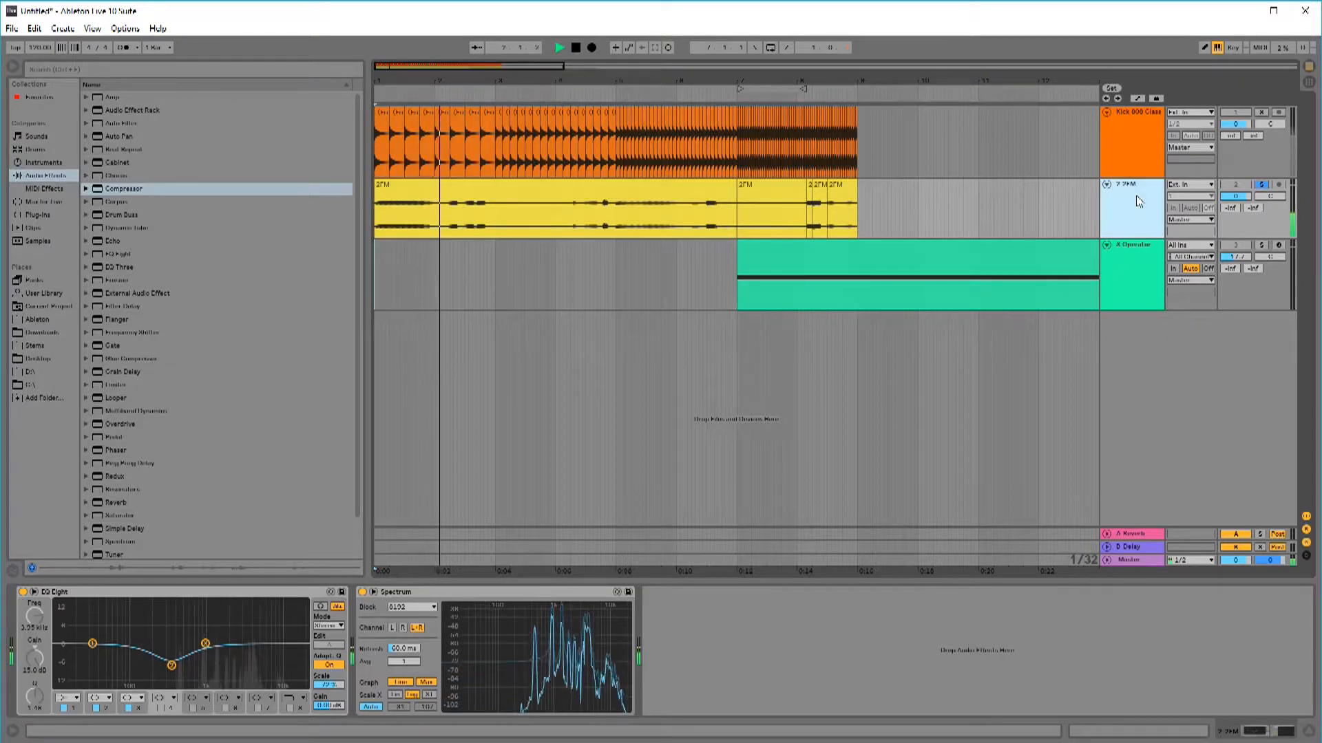
left_click(163, 709)
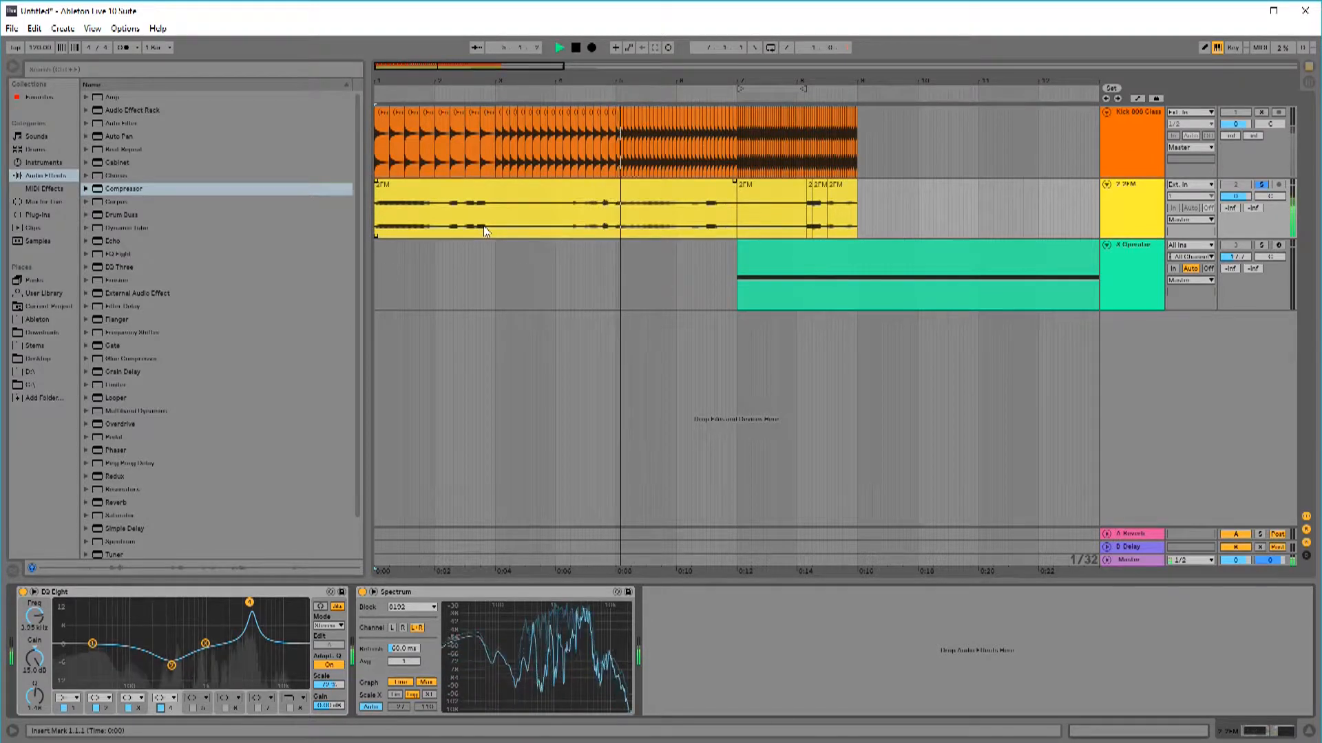
left_click(576, 47)
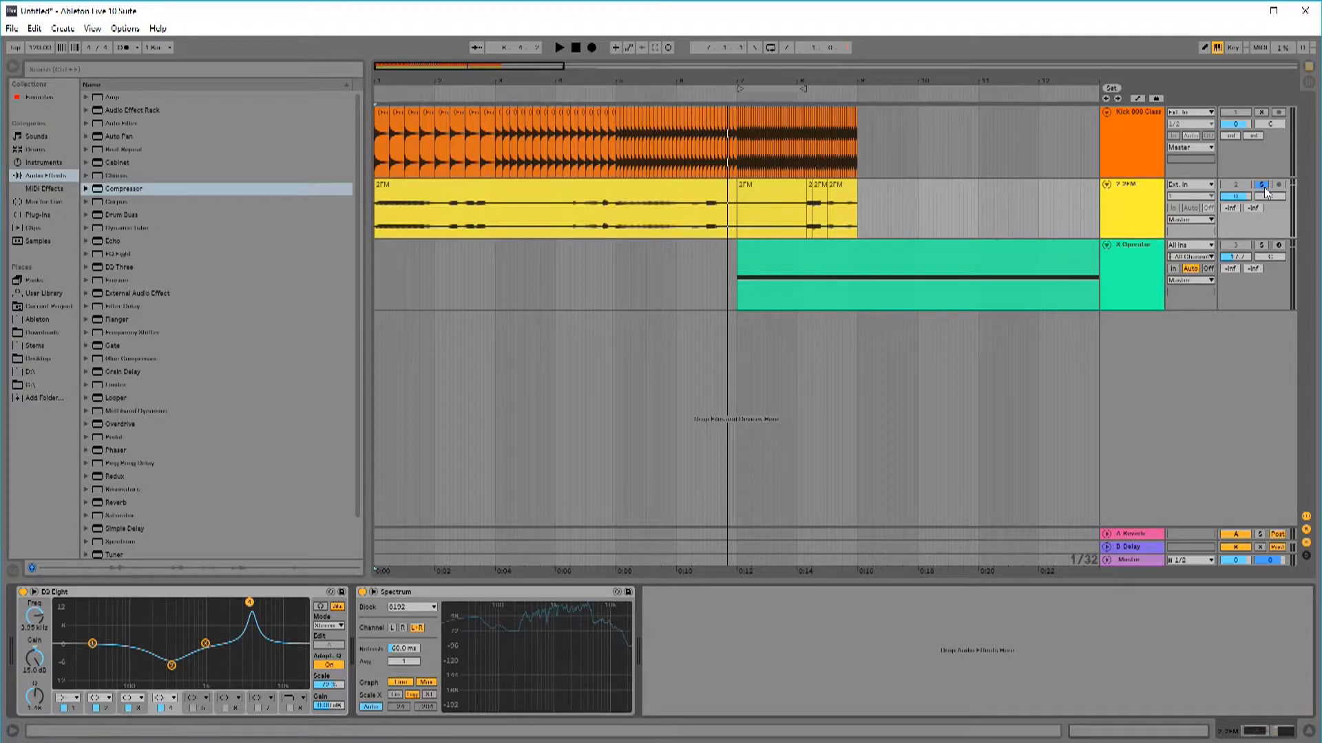
- Solo the Kick 808 track instead of 2FM and compare it from the start with its Compressor on and bypassed
left_click(1153, 152)
left_click(576, 48)
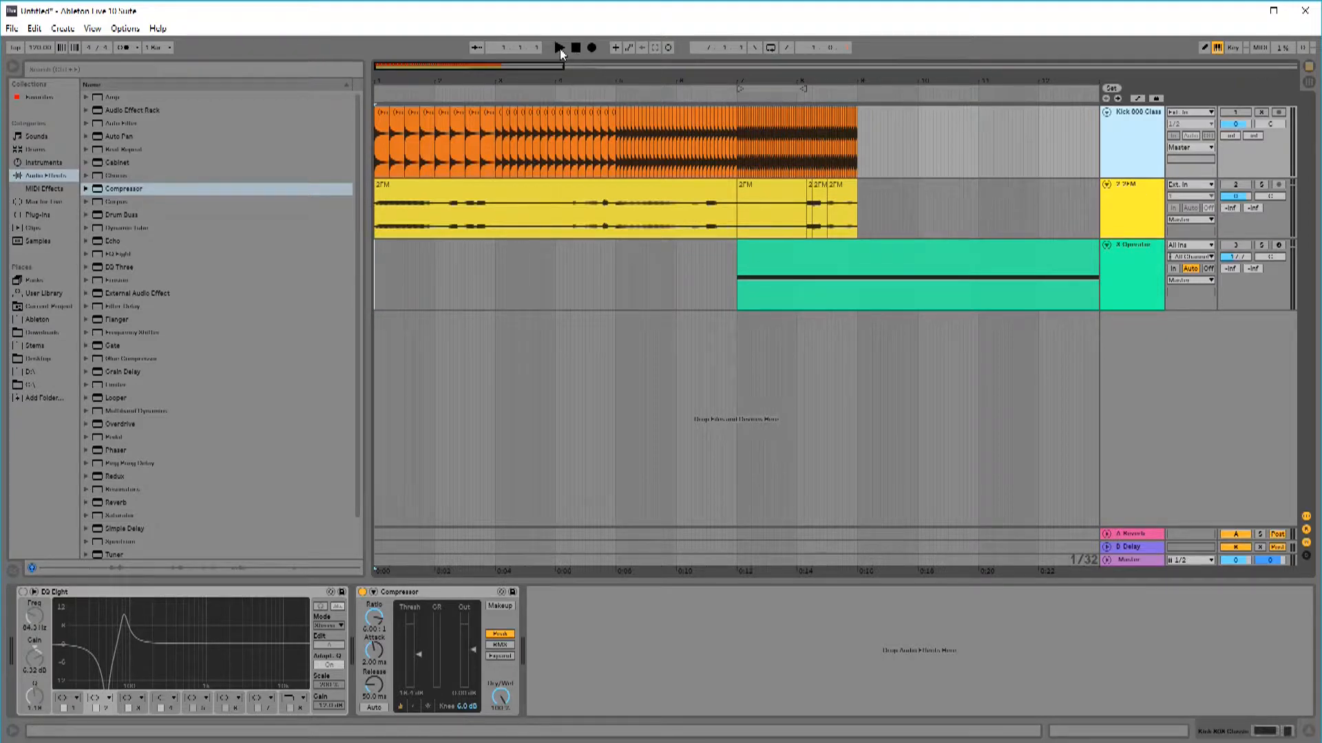
left_click(1262, 114)
key("space")
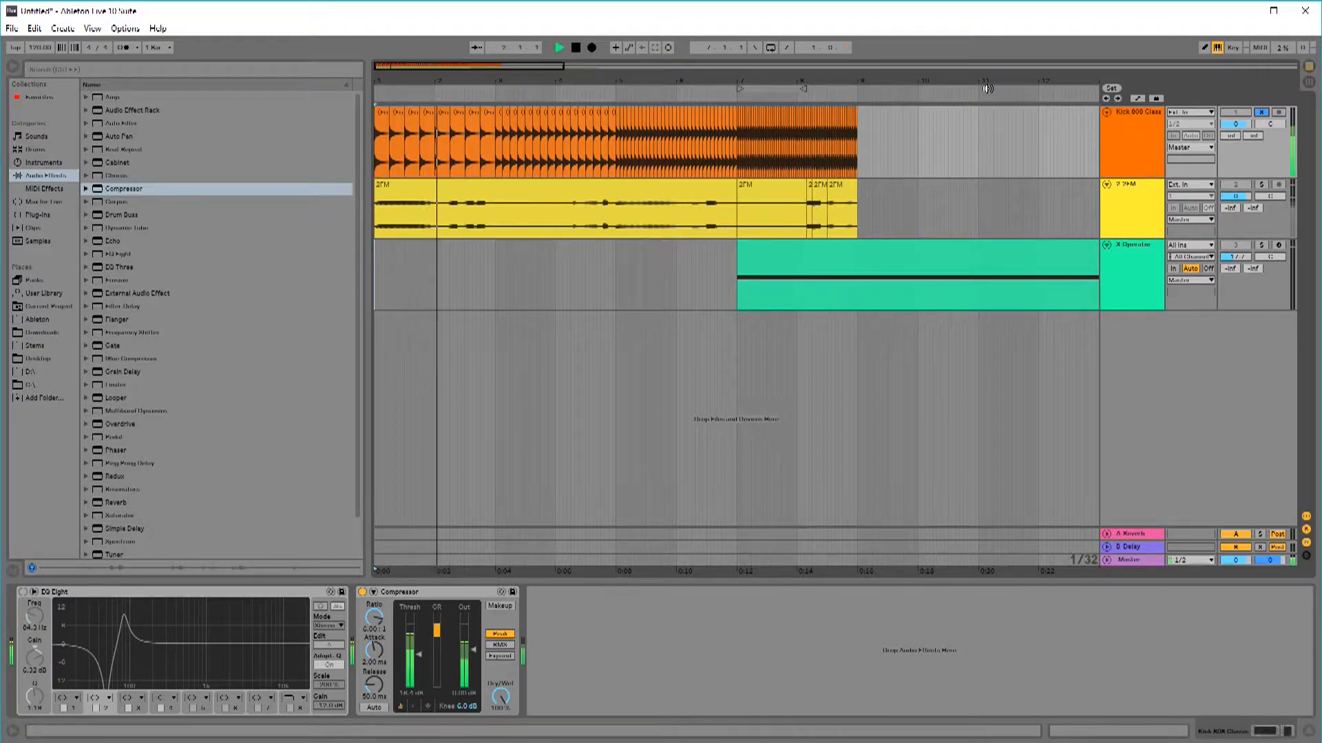
key("space")
left_click(362, 592)
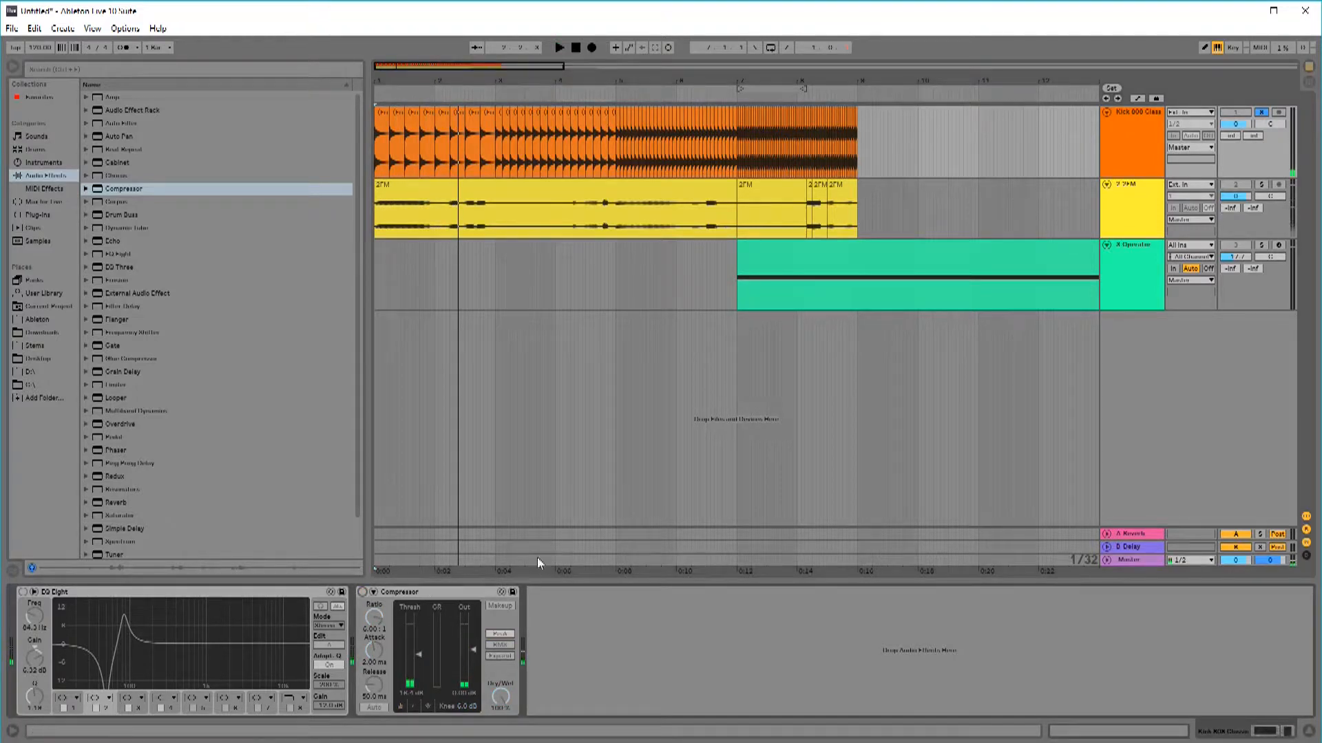
key("space")
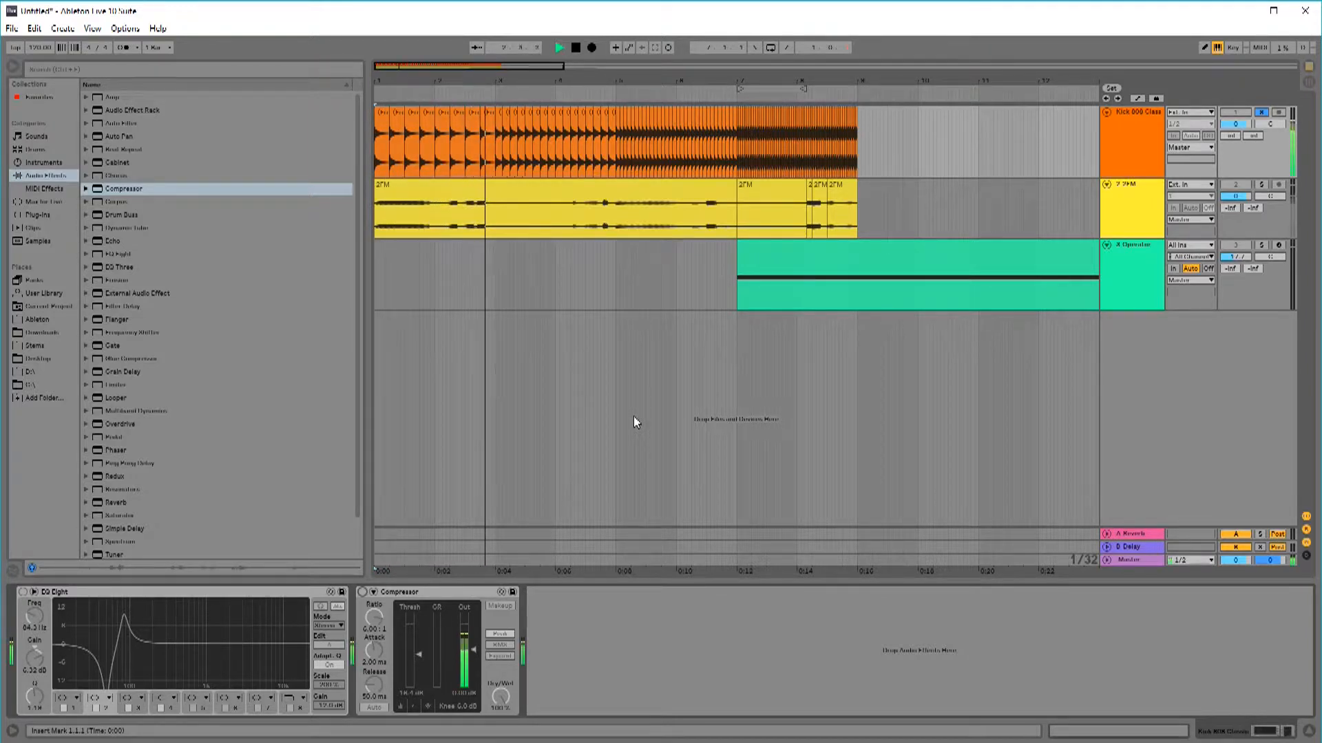
- Stop playback, switch on EQ Eight on the kick track and raise band 2's gain to 7.86 dB
key("space")
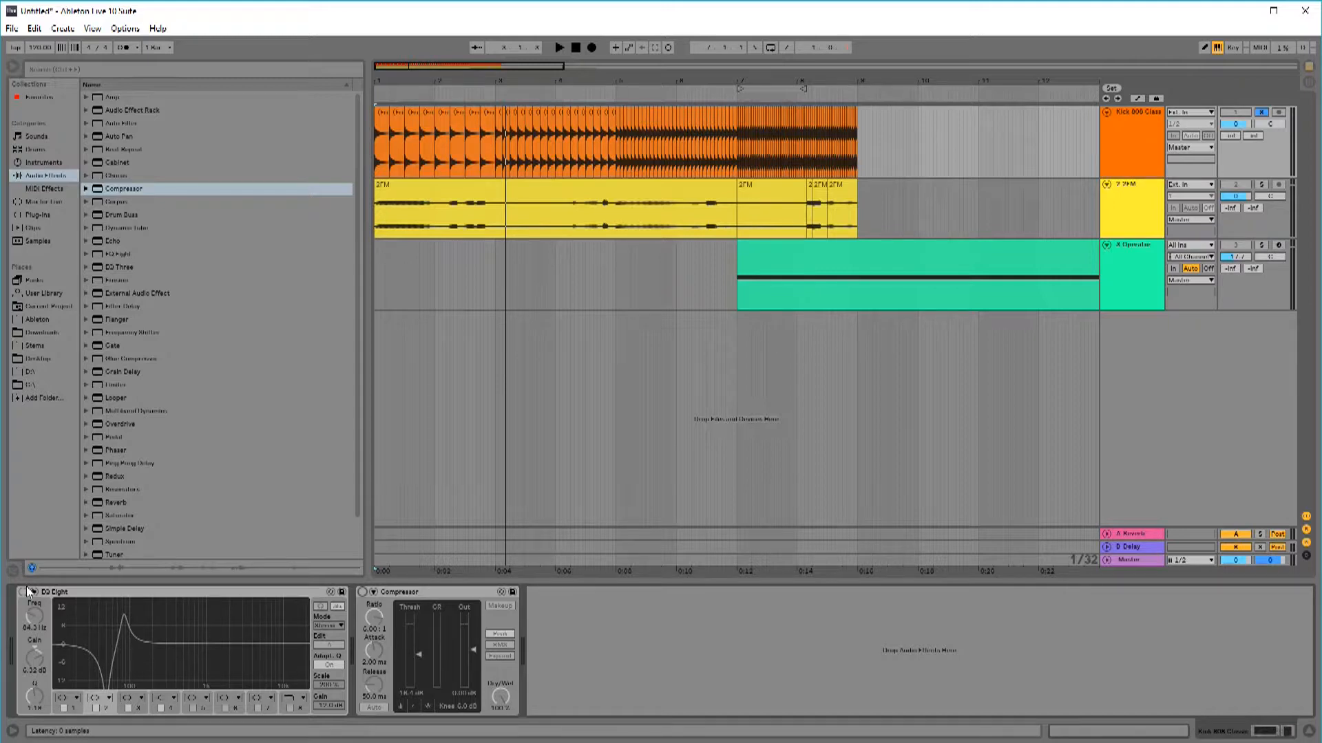
left_click(25, 593)
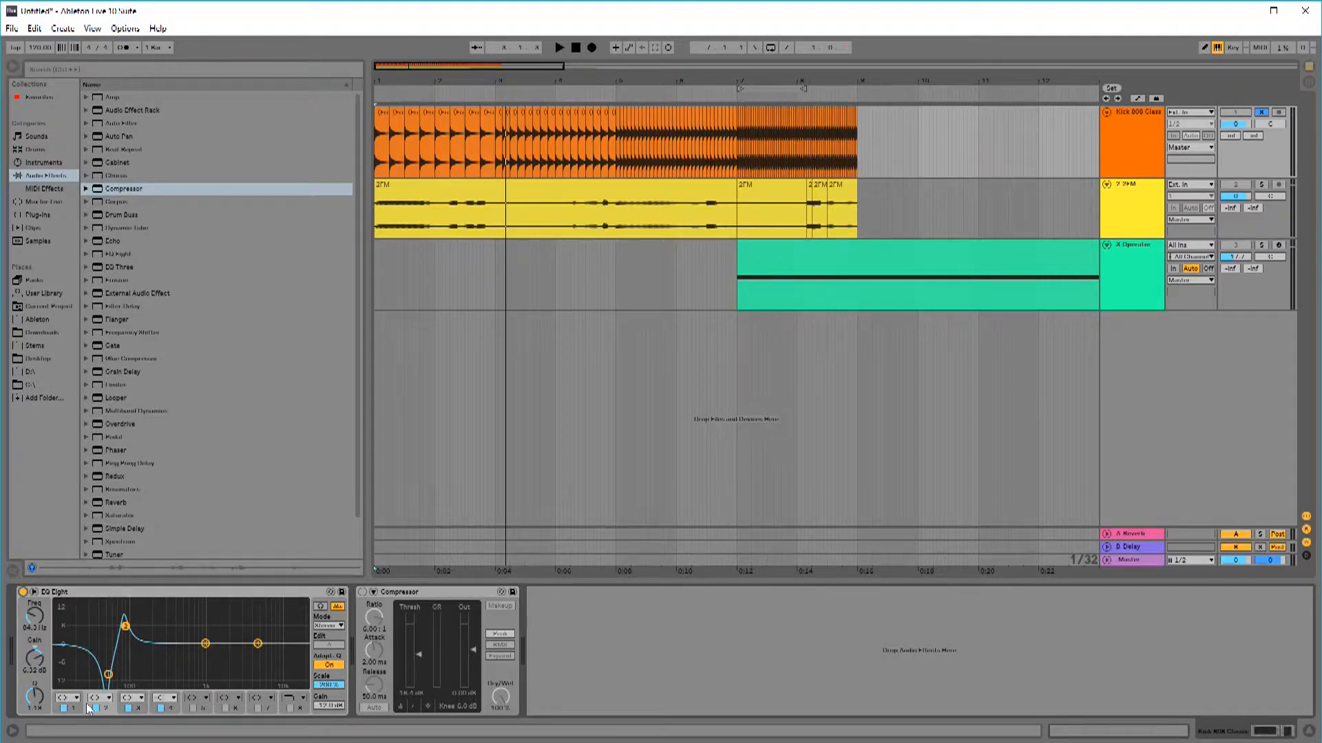
left_click_drag(42, 665, 41, 654)
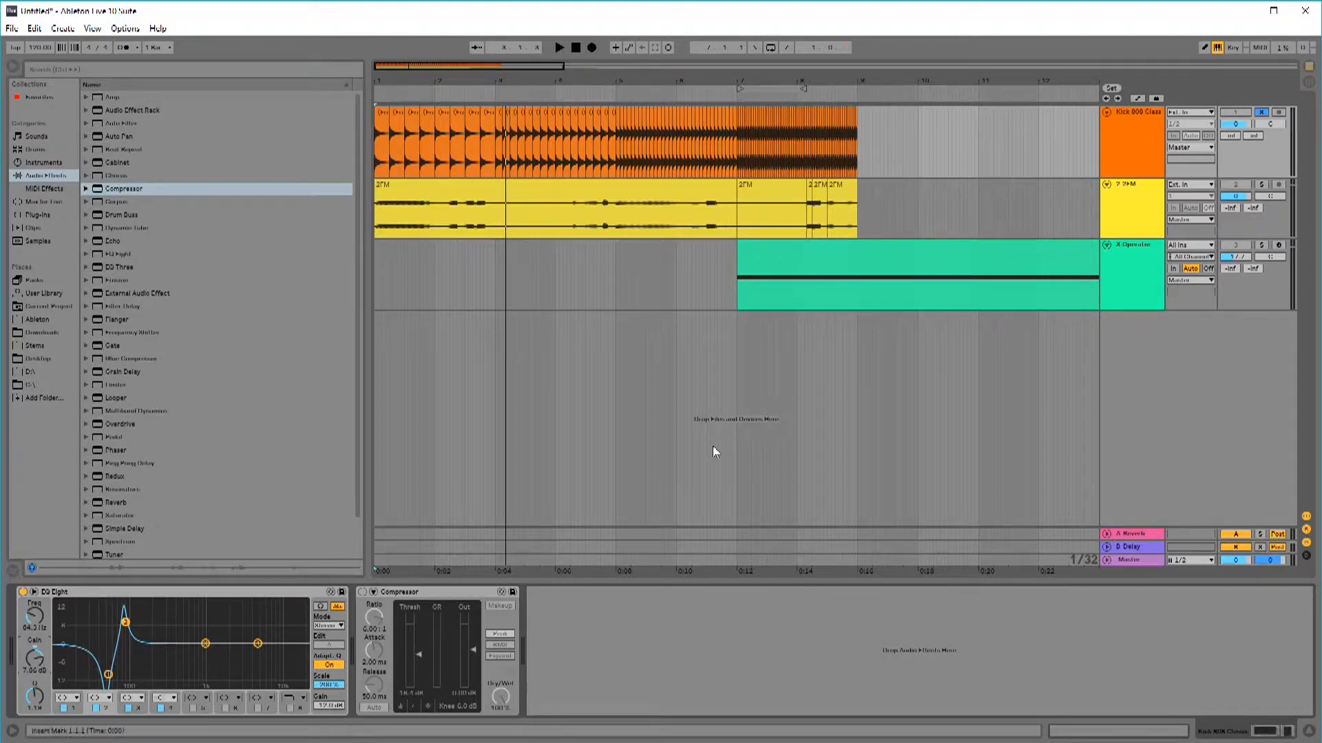
- Audition the Kick 808 track from the start, comparing EQ Eight switched on and bypassed
key("space")
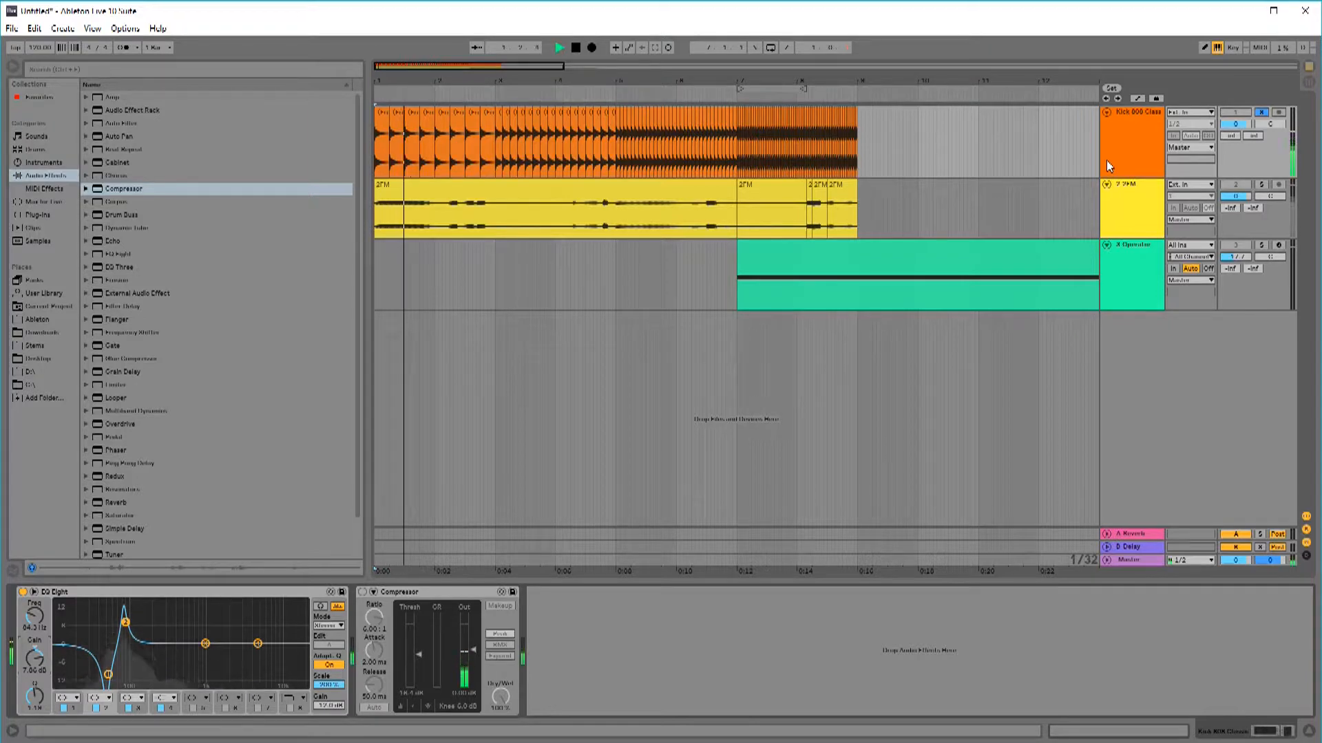
key("space")
left_click(23, 592)
key("space")
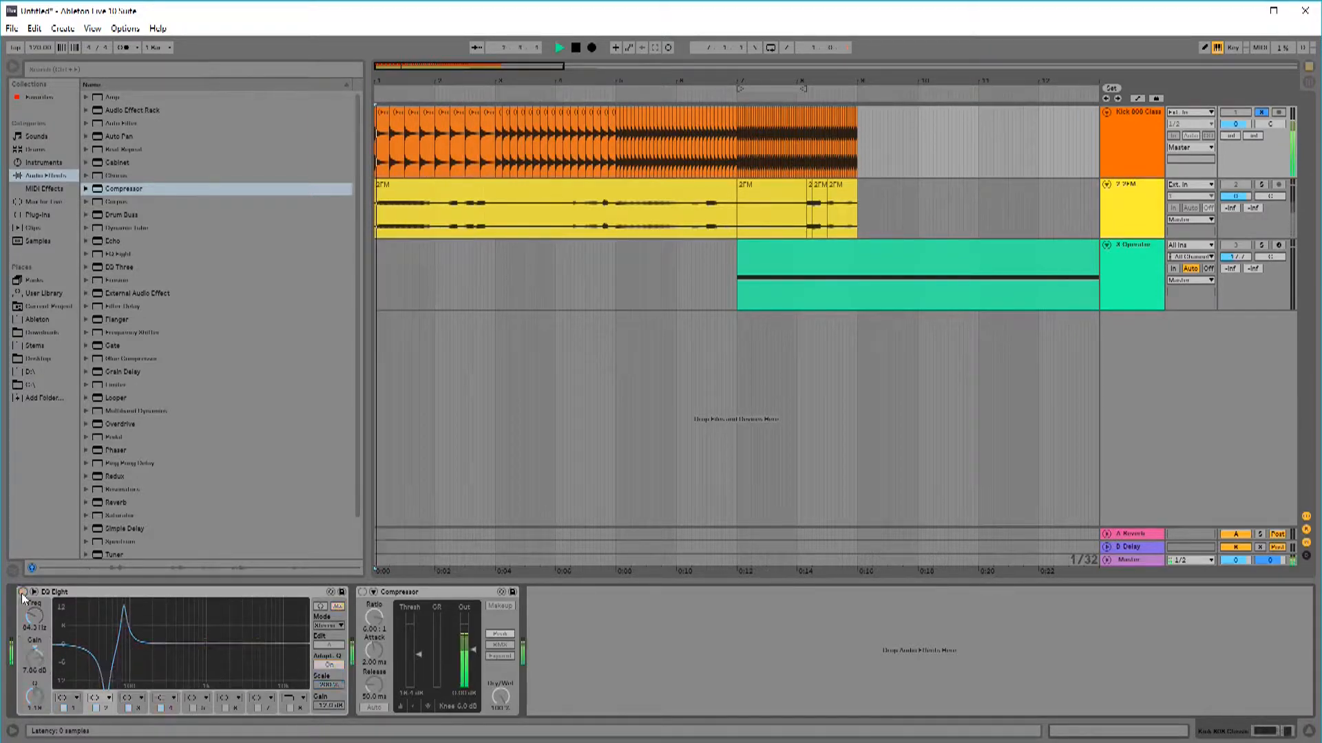
left_click(22, 592)
key("space")
key("space")
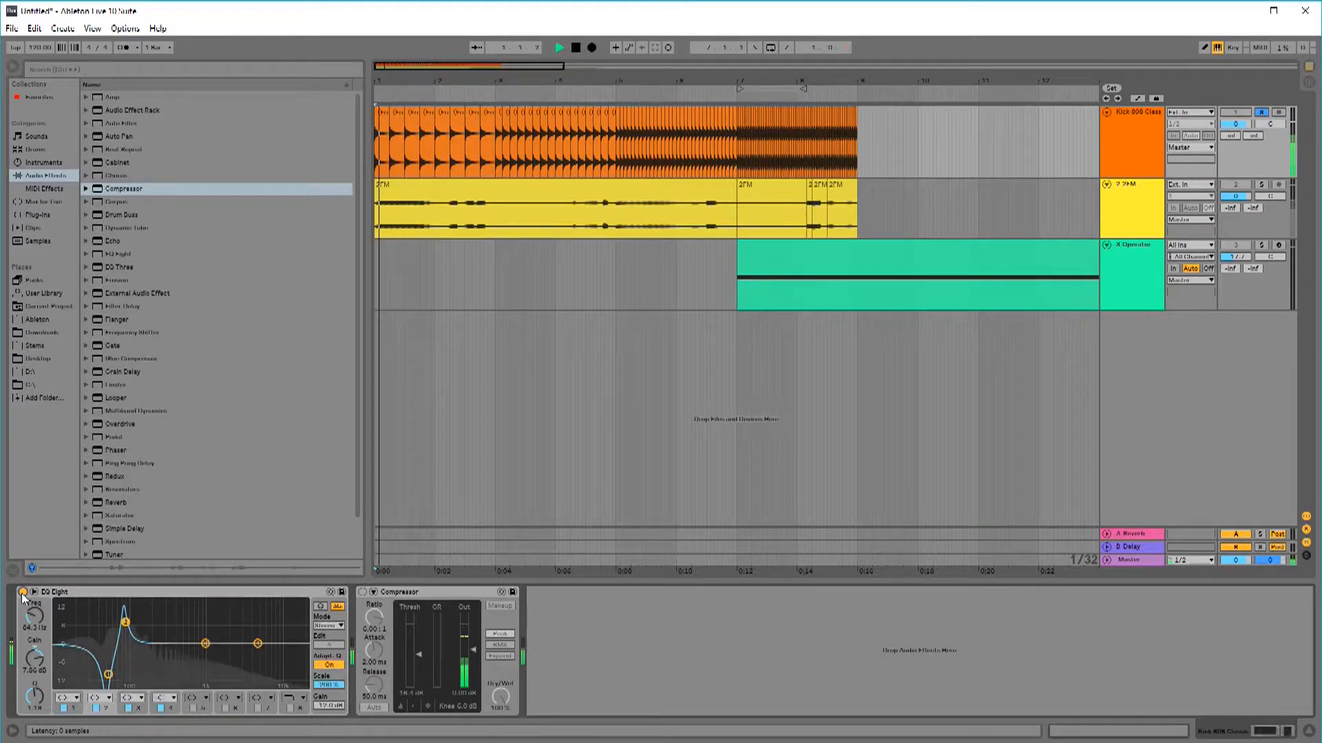
key("space")
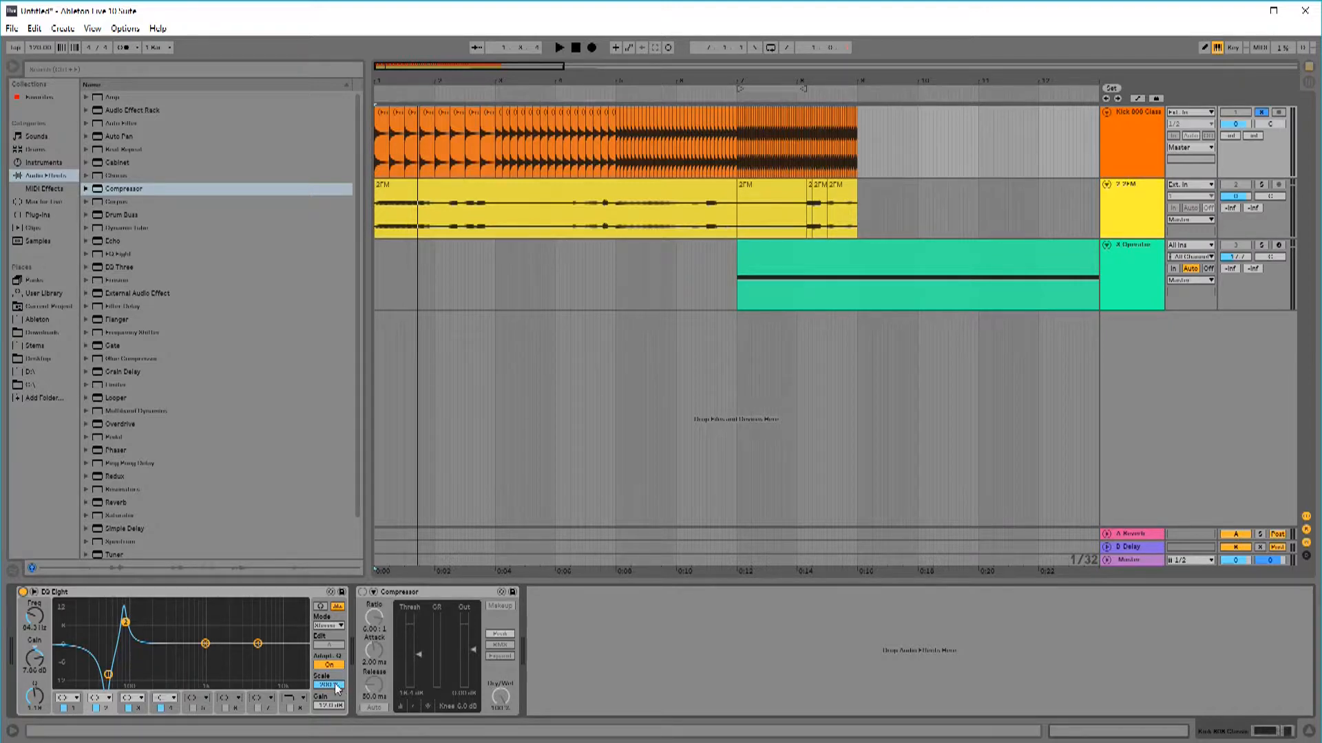
- Lower EQ Eight's Scale to 0% while the kick track plays
left_click_drag(329, 685, 329, 720)
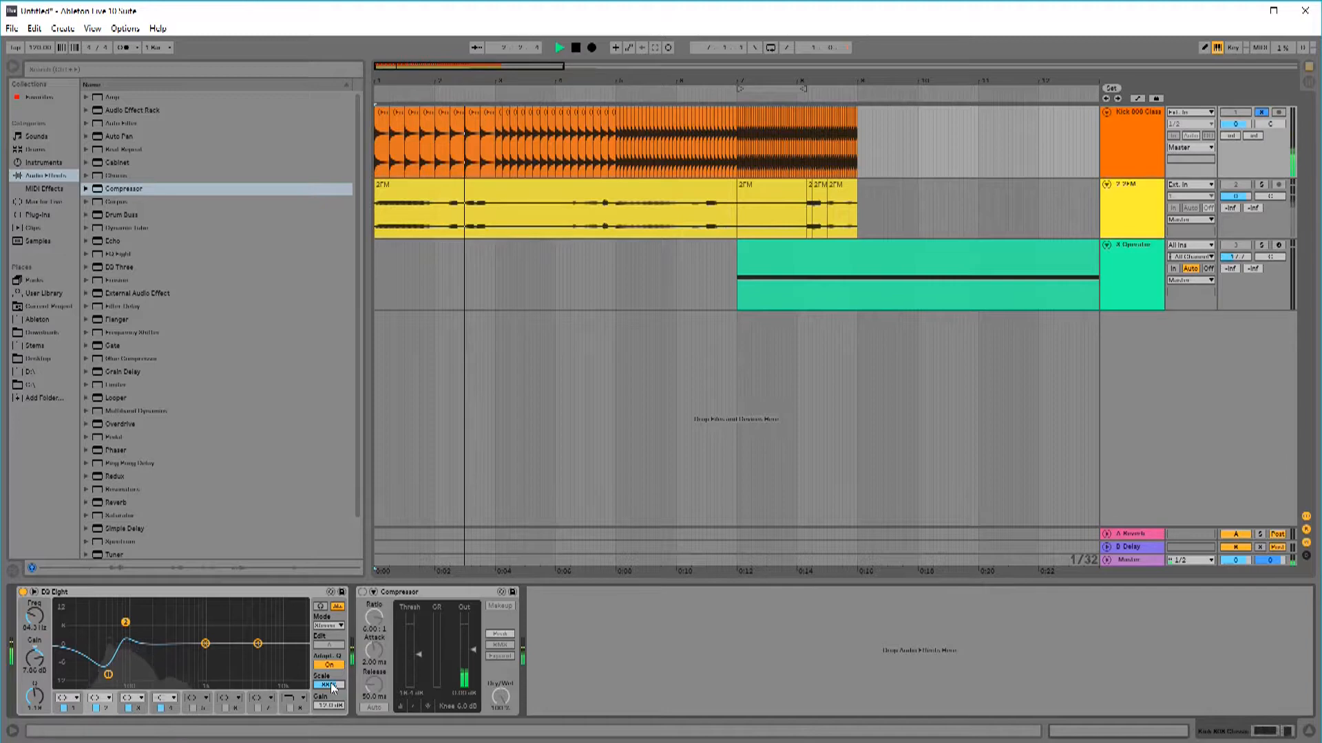
mouse_move(331, 687)
left_mouse_down()
mouse_move(331, 735)
mouse_move(330, 689)
mouse_move(329, 708)
left_mouse_up()
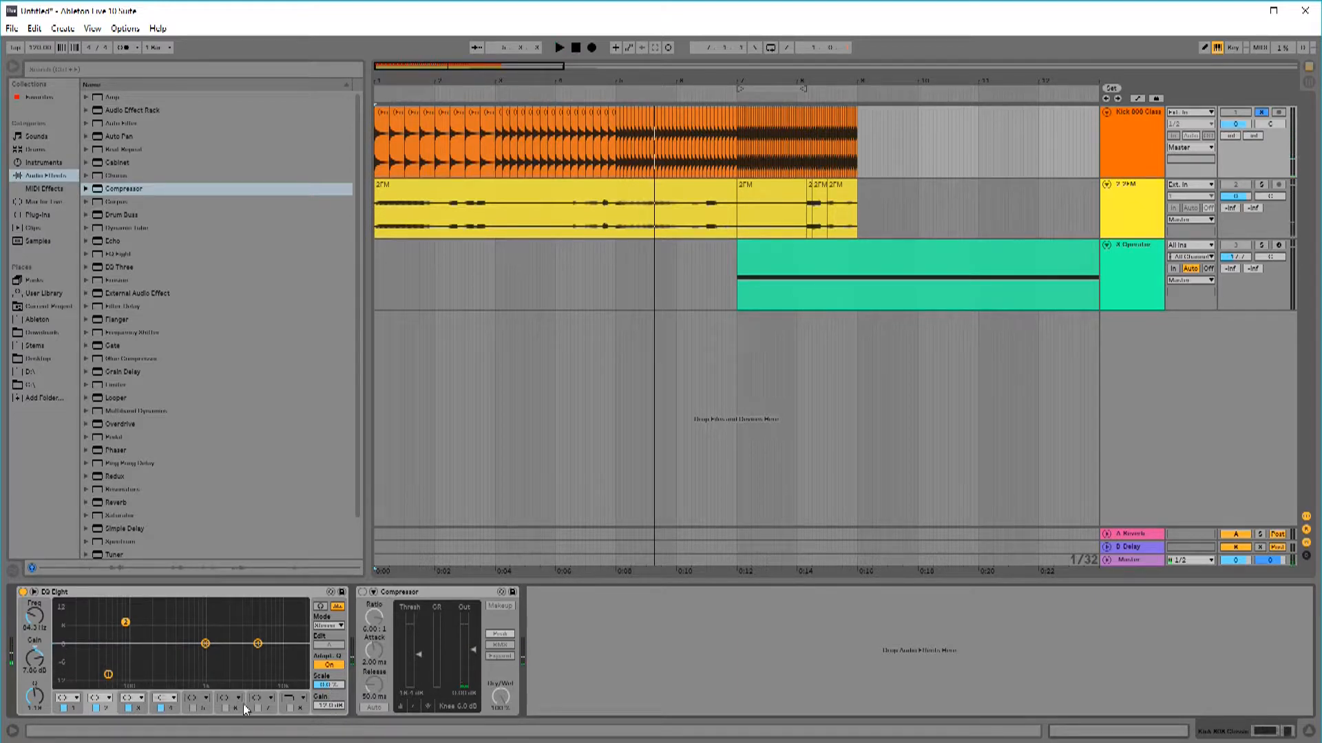
- Reset EQ Eight's output gain to 0.00 dB and set its Scale to 200%
double_click(328, 706)
double_click(328, 687)
key("space")
left_click_drag(328, 686, 328, 646)
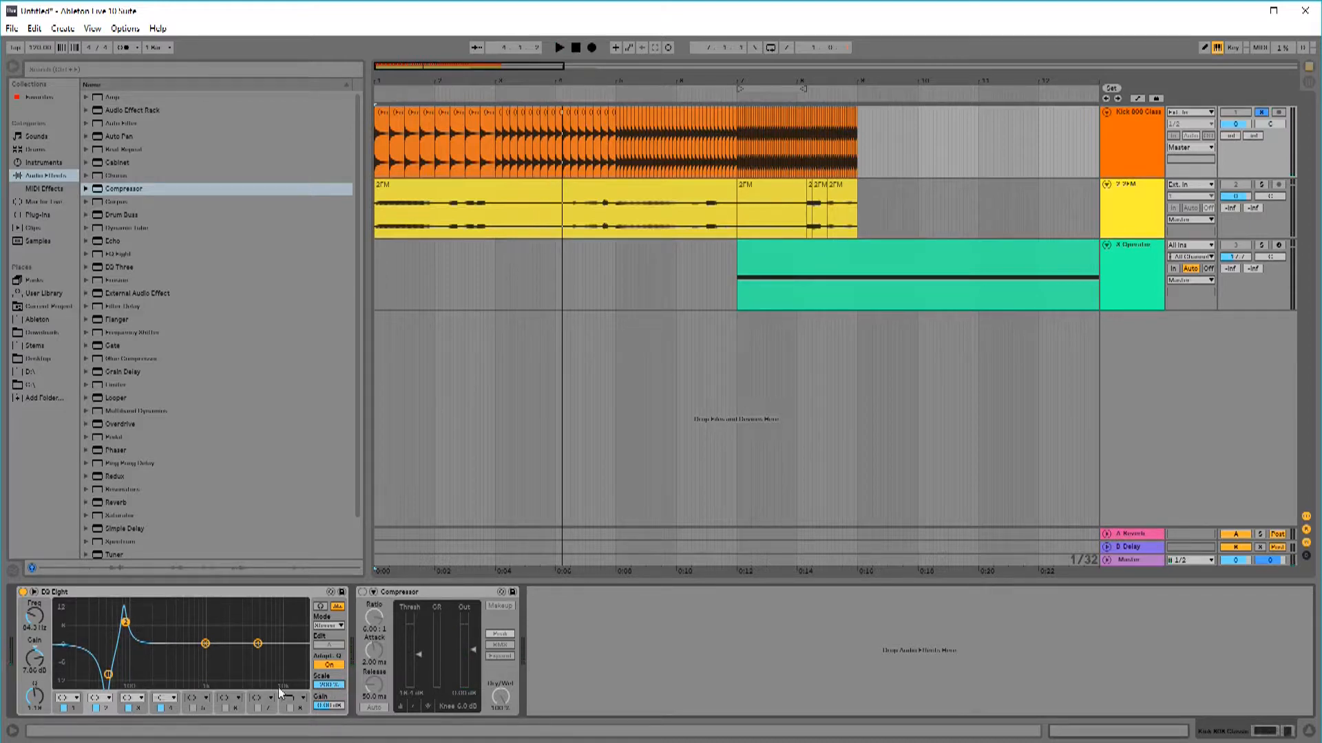
- Compare the kick from the start with EQ Eight bypassed and on, leaving the EQ bypassed
left_click(578, 50)
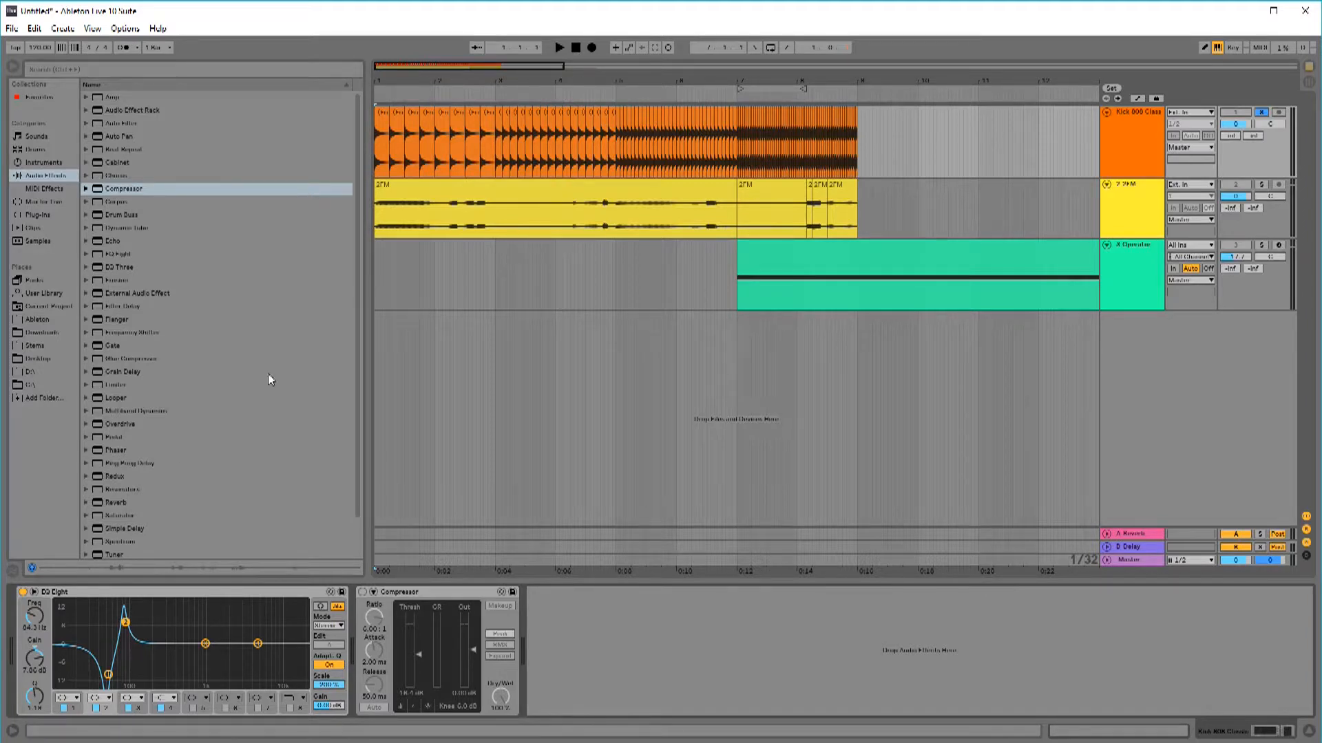
left_click(23, 592)
key("space")
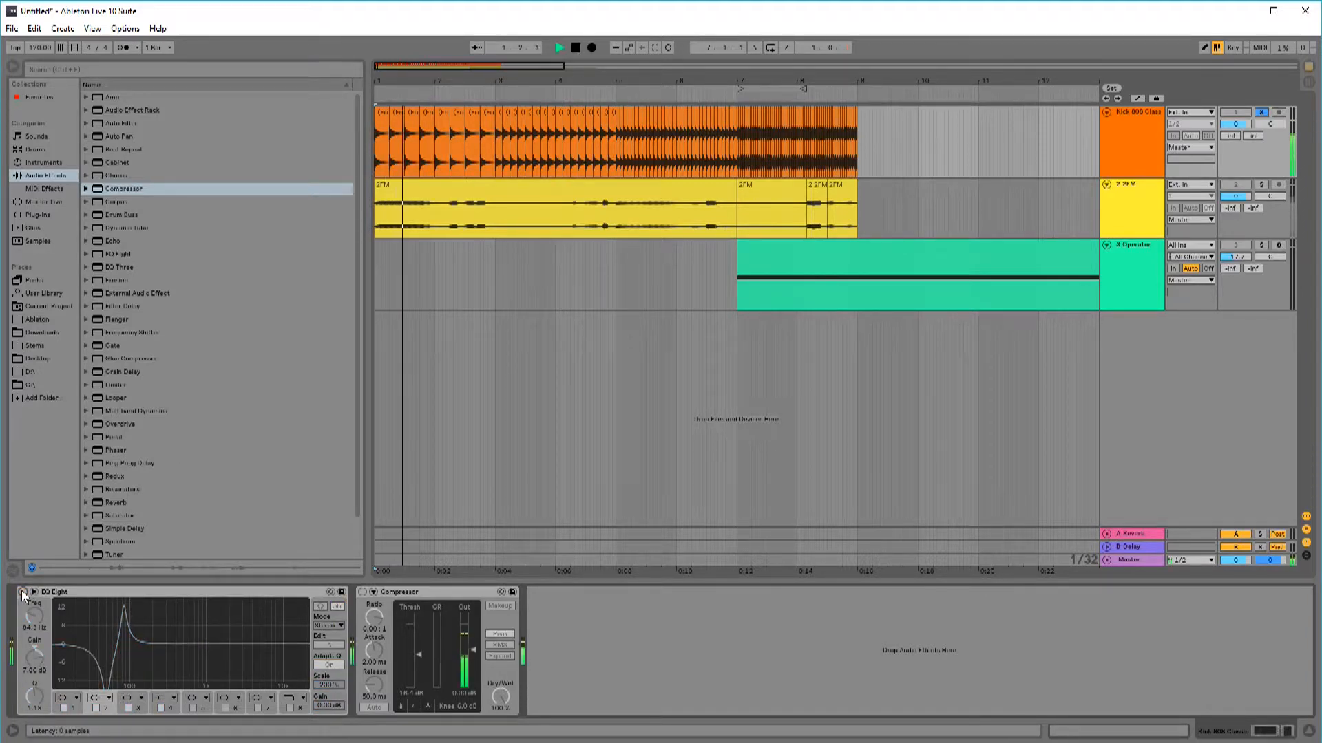
left_click(23, 592)
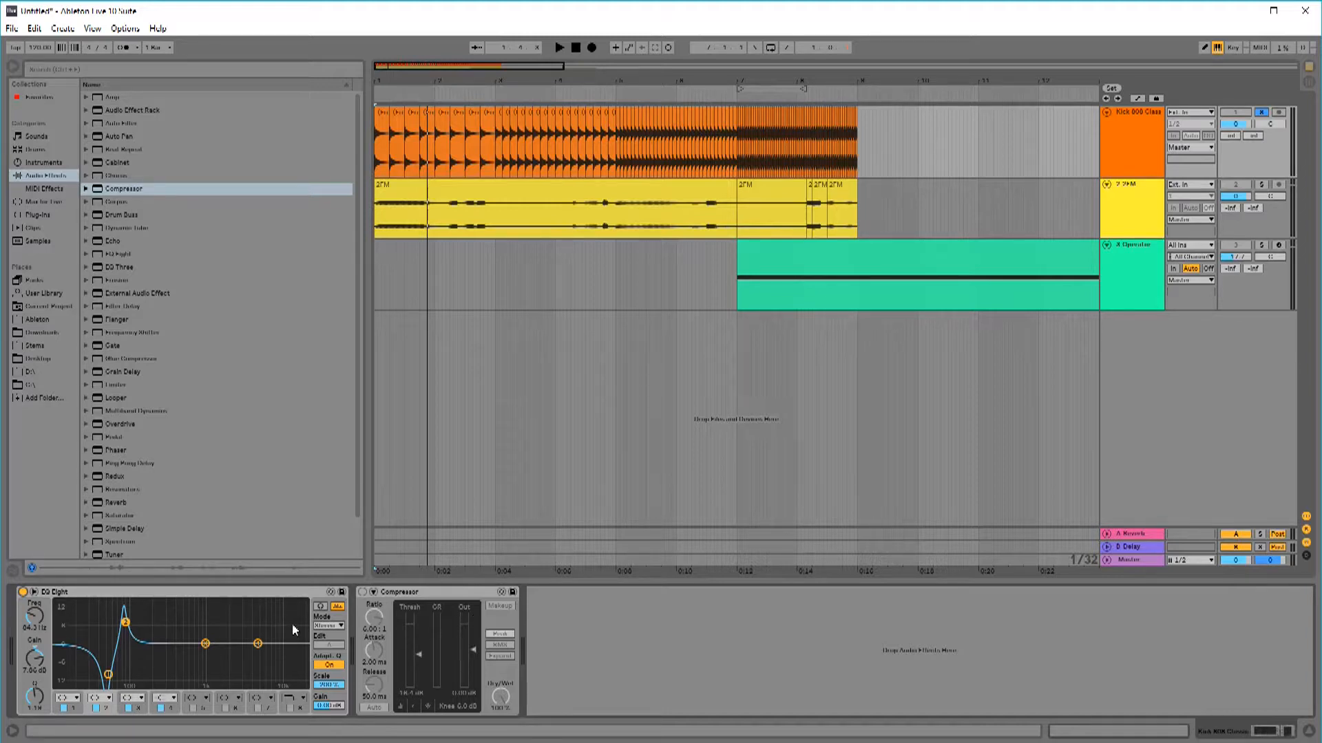
left_click(22, 592)
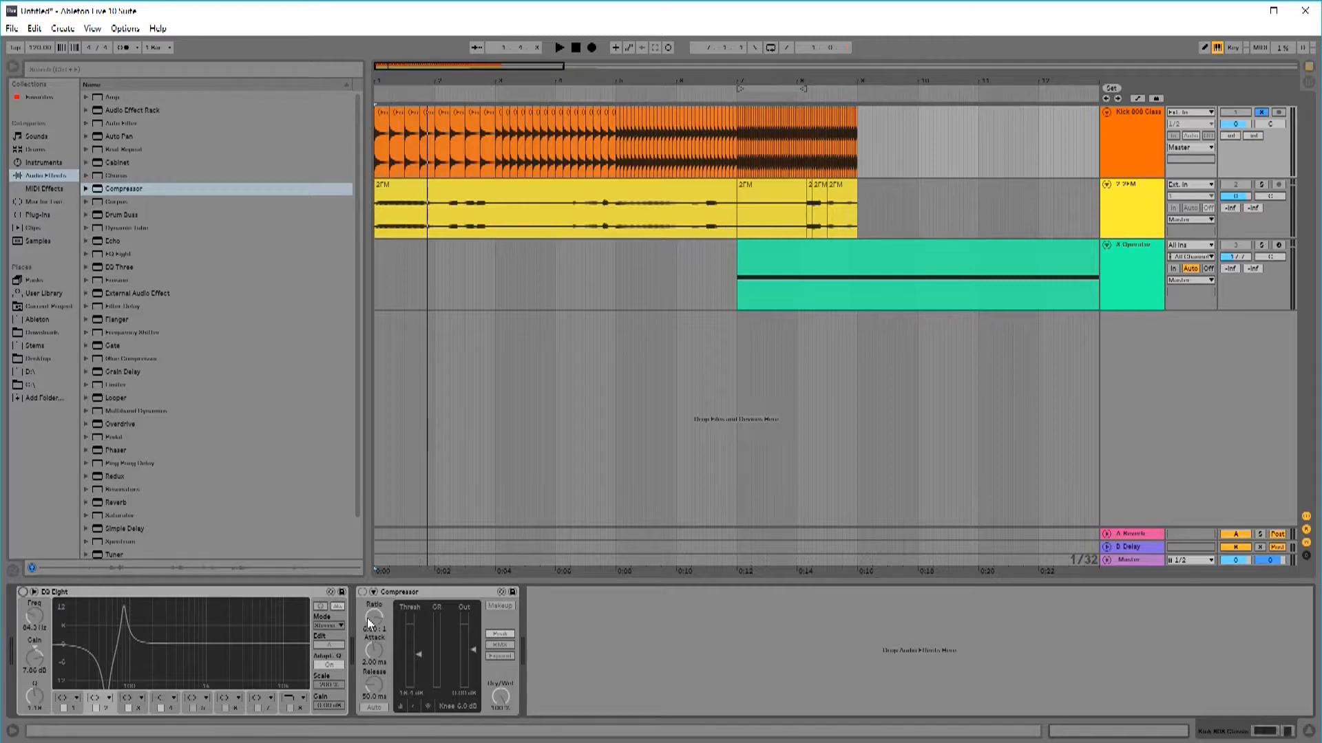
- Switch on the Compressor and audition the kick from the start with its Attack set to 0.01 ms
left_click_drag(411, 67, 413, 245)
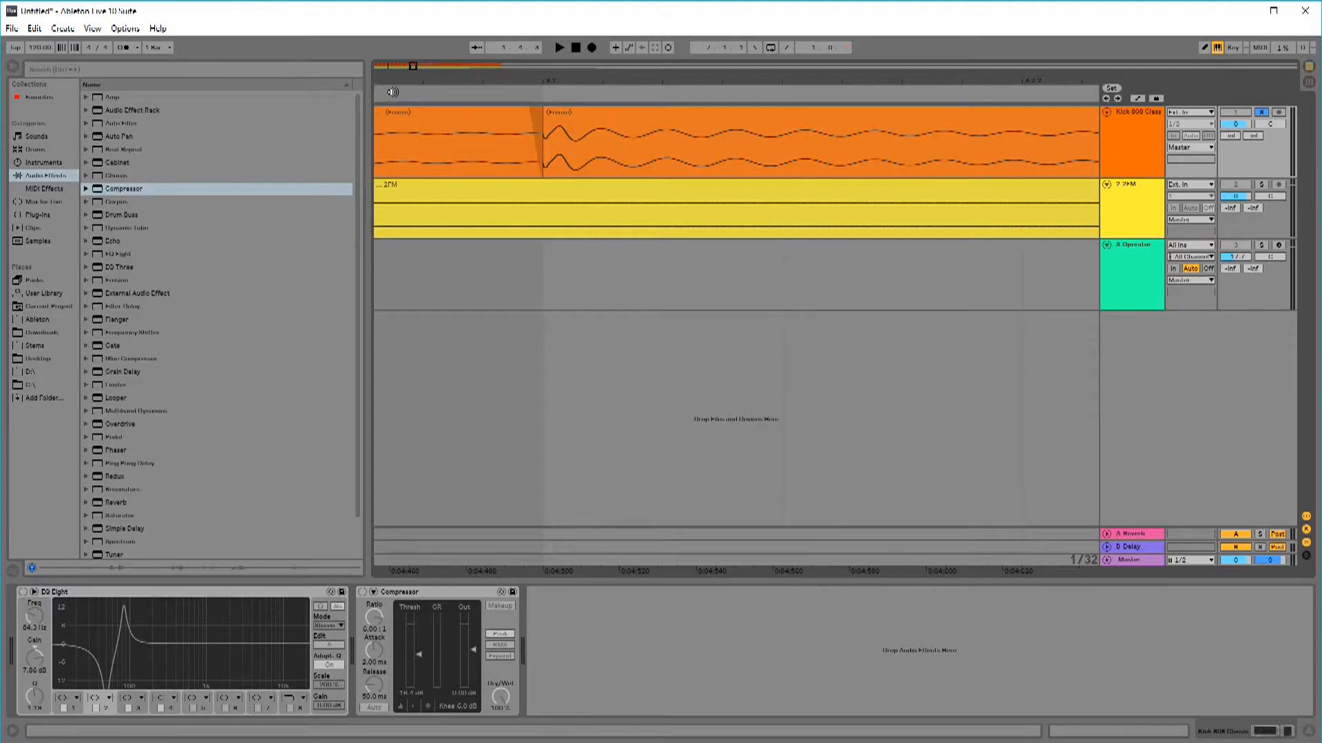
left_click_drag(413, 79, 413, 4)
left_click(362, 592)
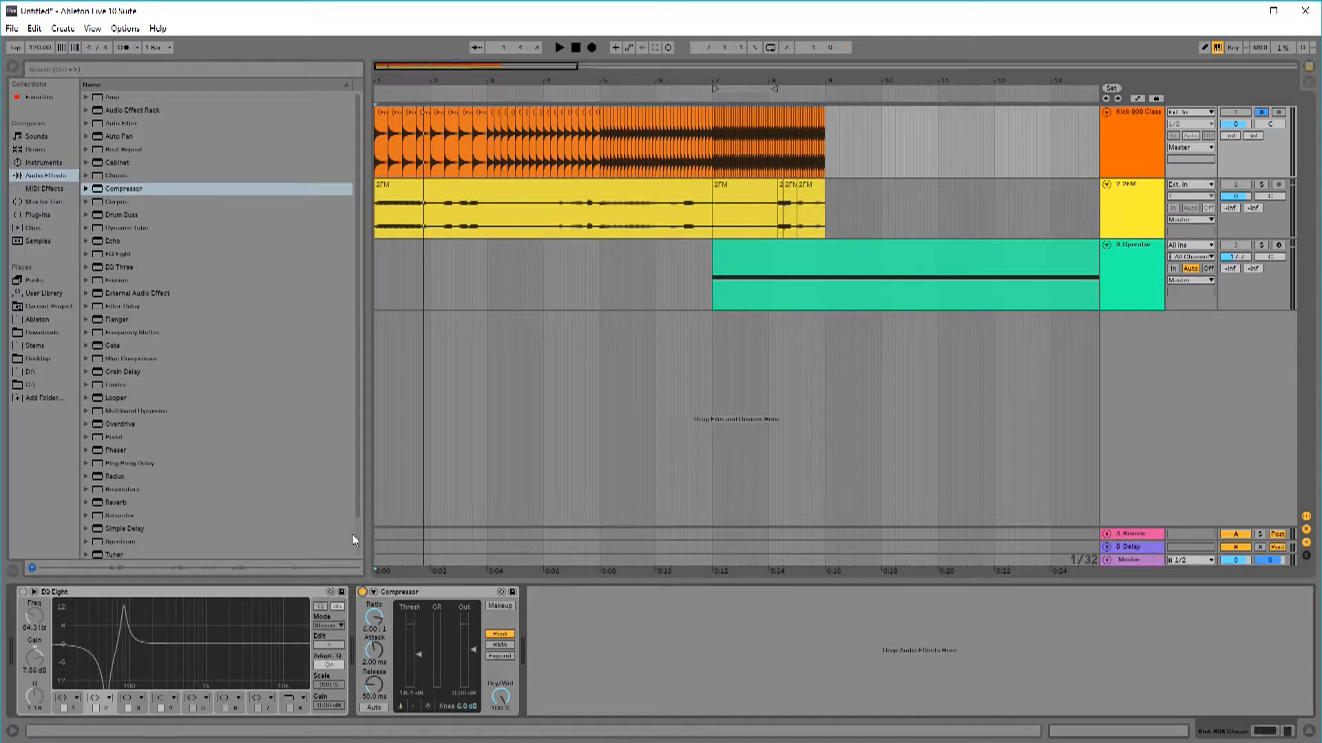
left_click(576, 48)
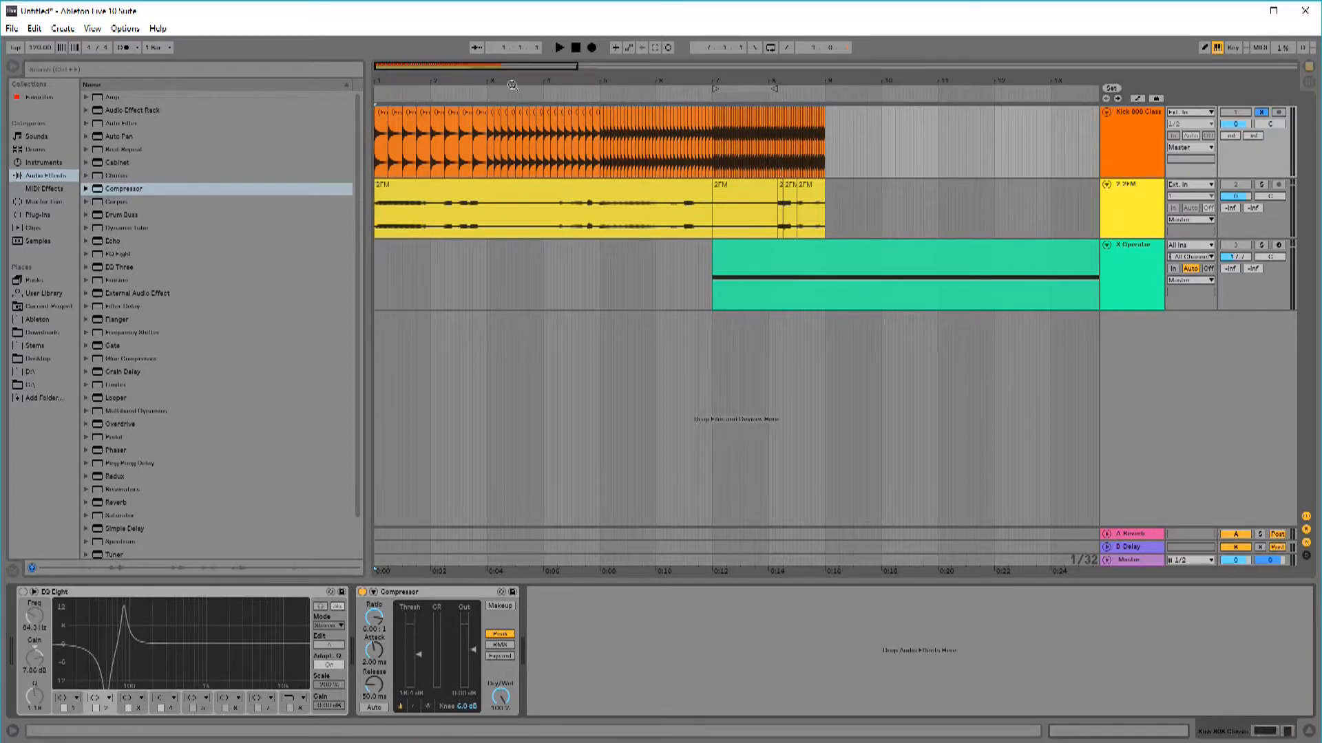
left_click(559, 47)
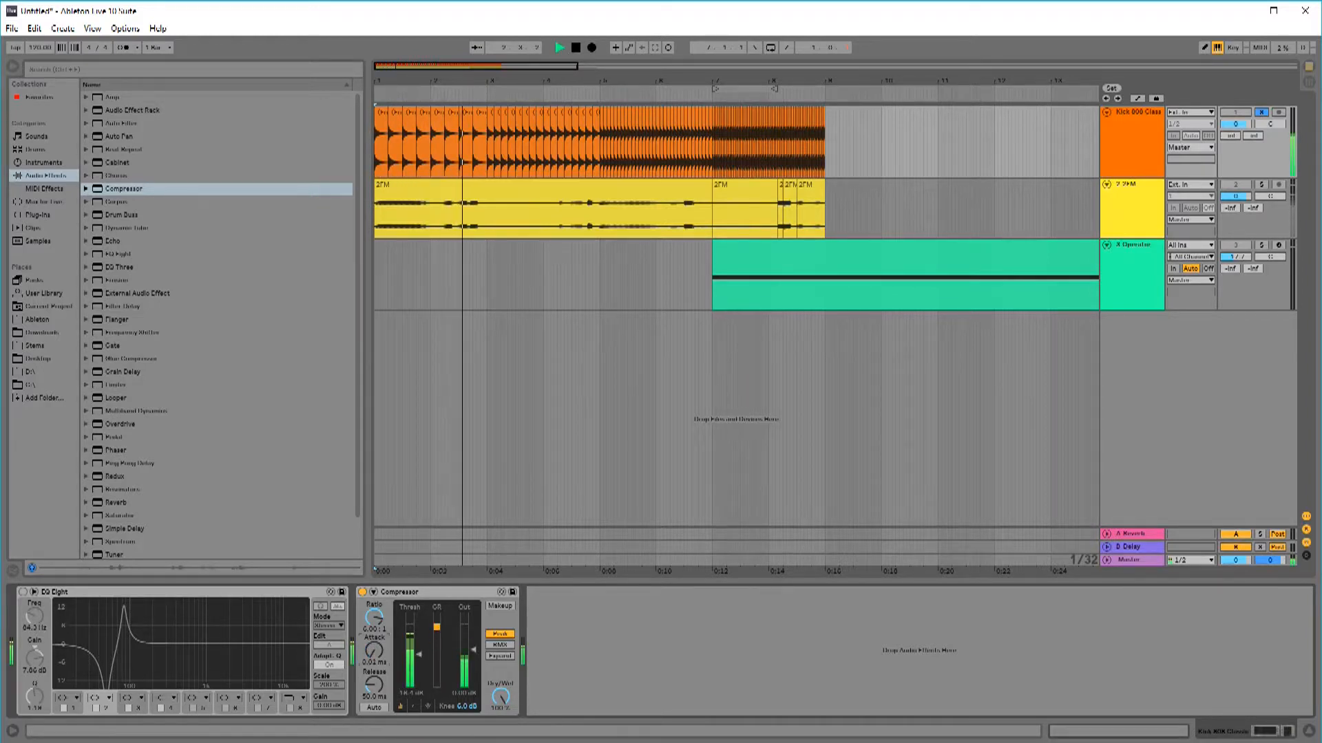
key("space")
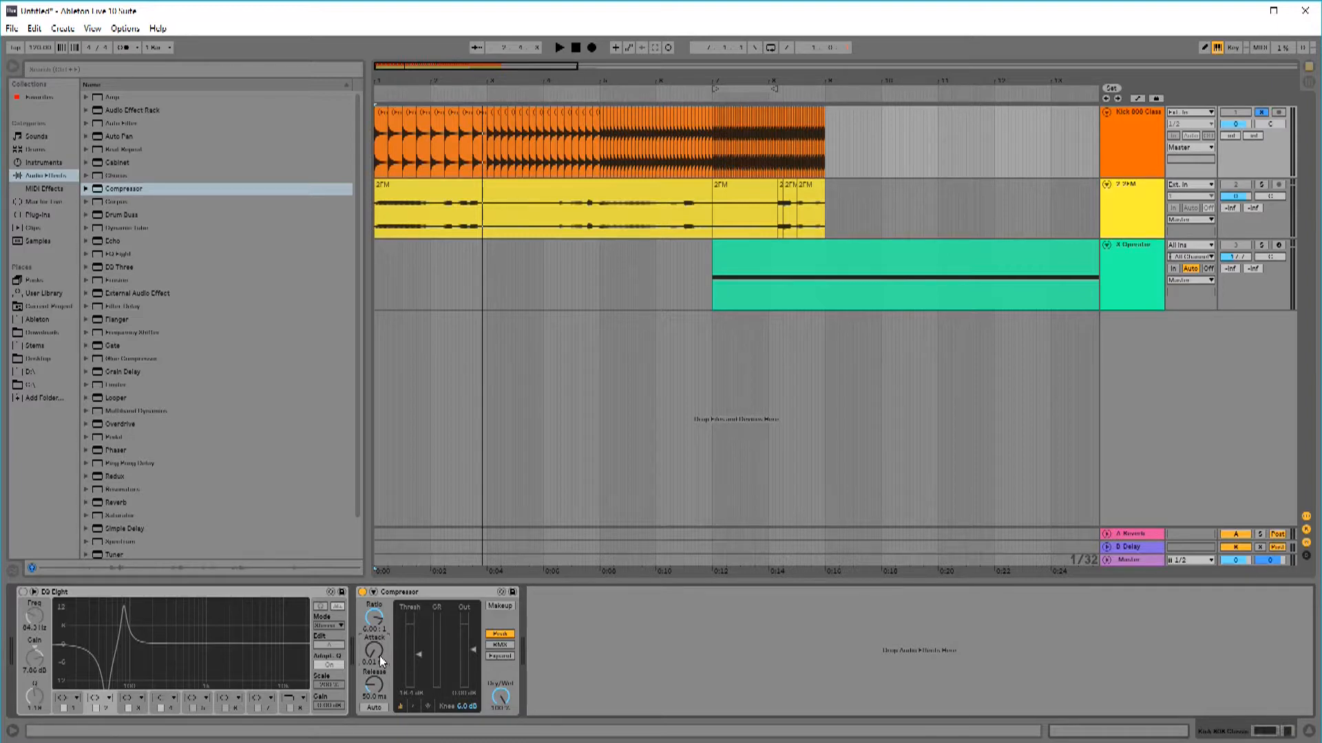
- Raise the Compressor's Attack to 1.00 s while auditioning the kick
key("space")
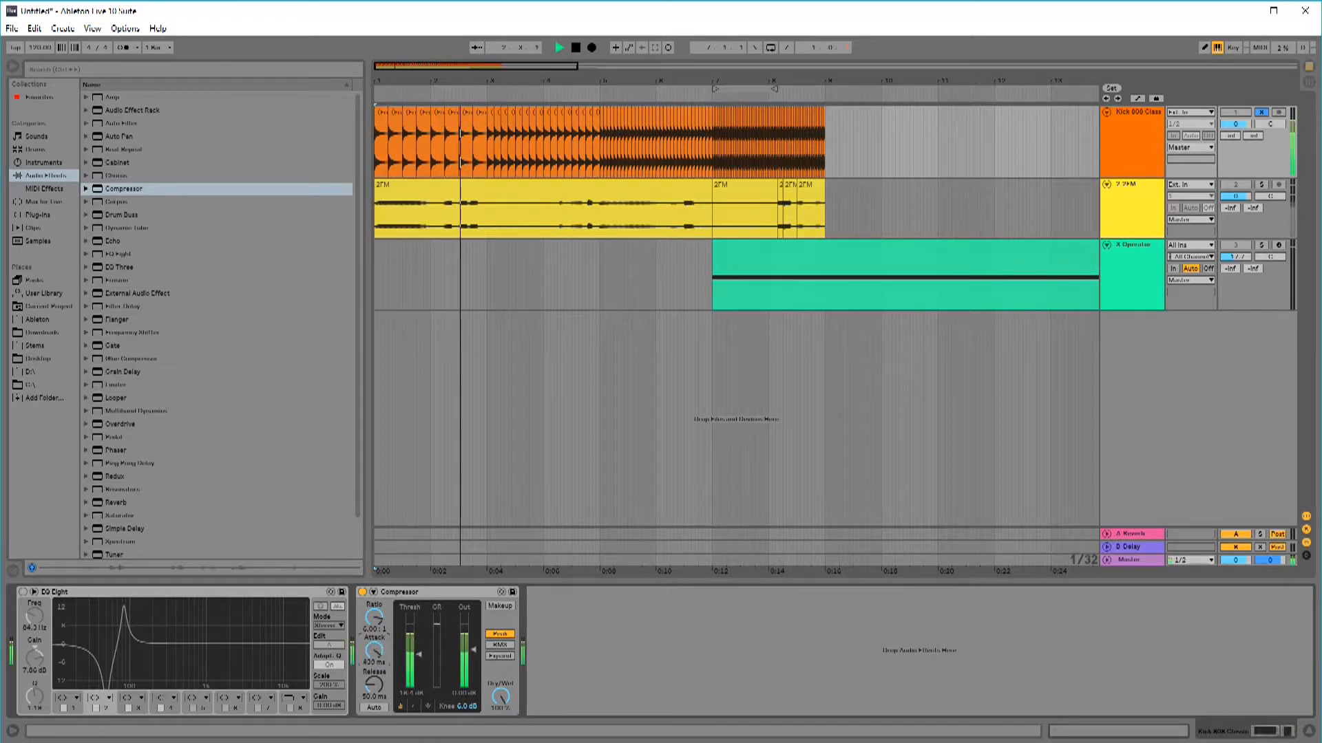
key("space")
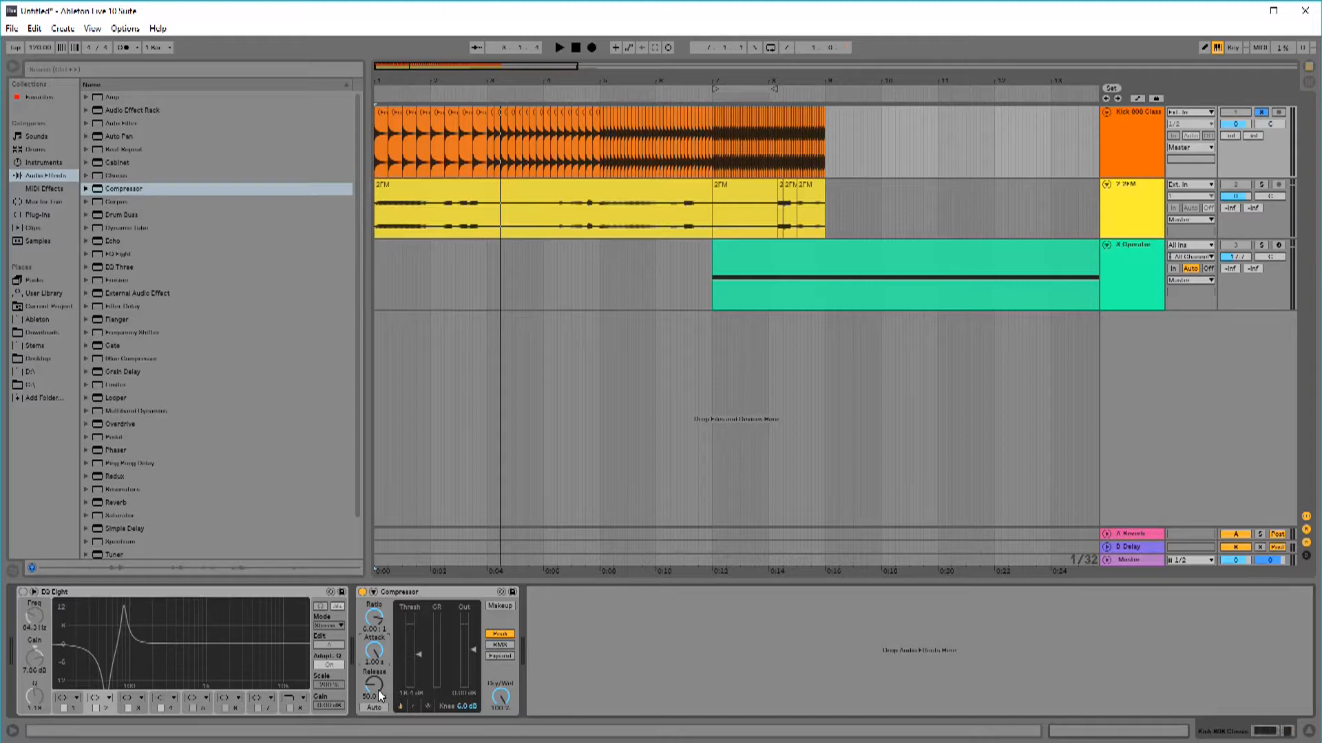
- Set the Compressor's Attack to 0.01 ms and Release to 3.00 s, and audition the kick
left_click_drag(369, 658, 369, 733)
left_click_drag(373, 686, 373, 592)
key("space")
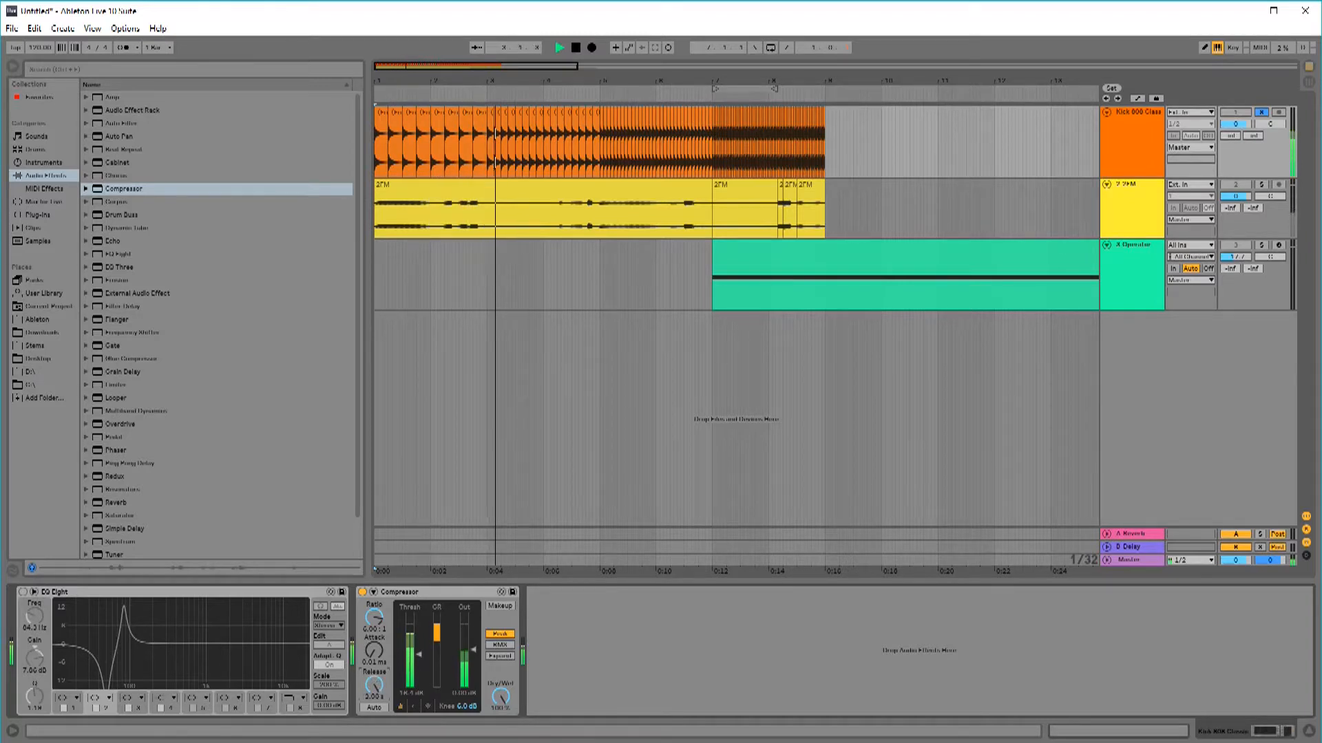
key("space")
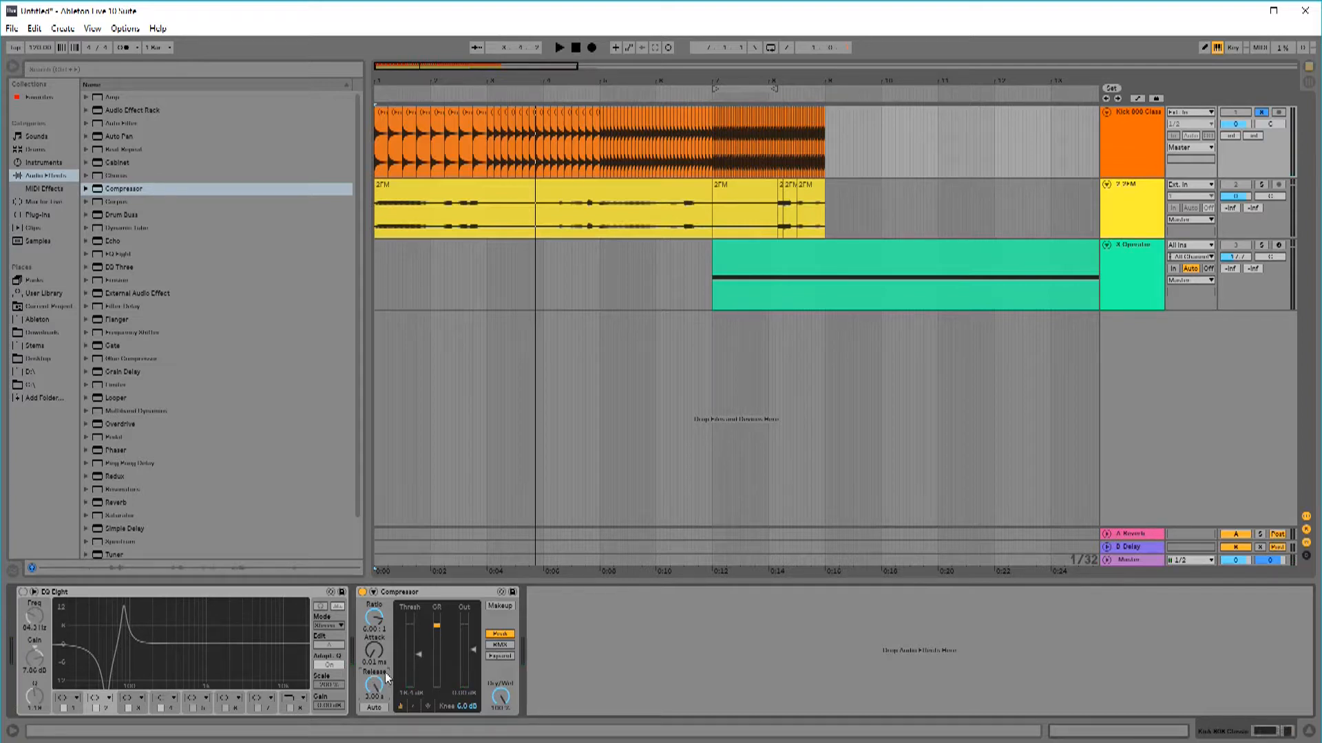
- Set the arrangement's fixed grid to 1 Bar and enable looping with the insert marker at the start of bar 7
right_click(860, 155)
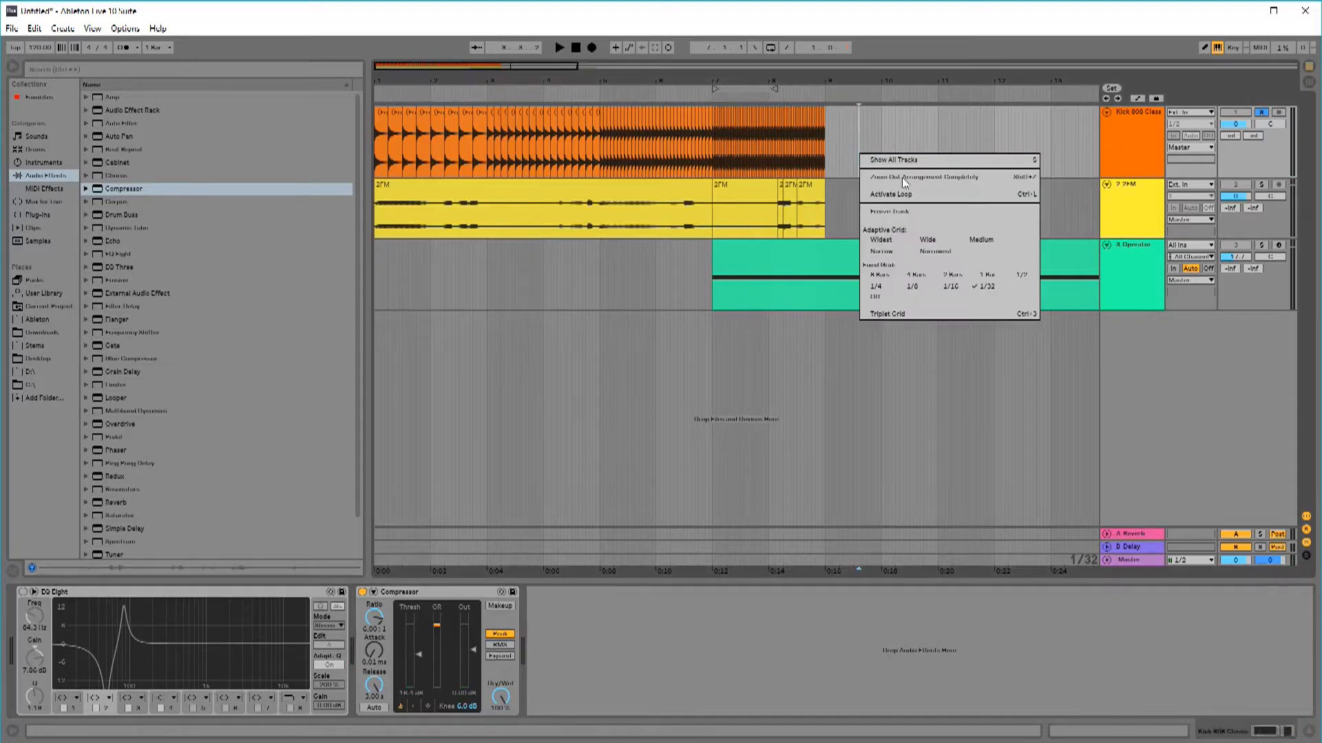
left_click(987, 276)
left_click_drag(811, 67, 1098, 77)
left_click_drag(540, 67, 488, 68)
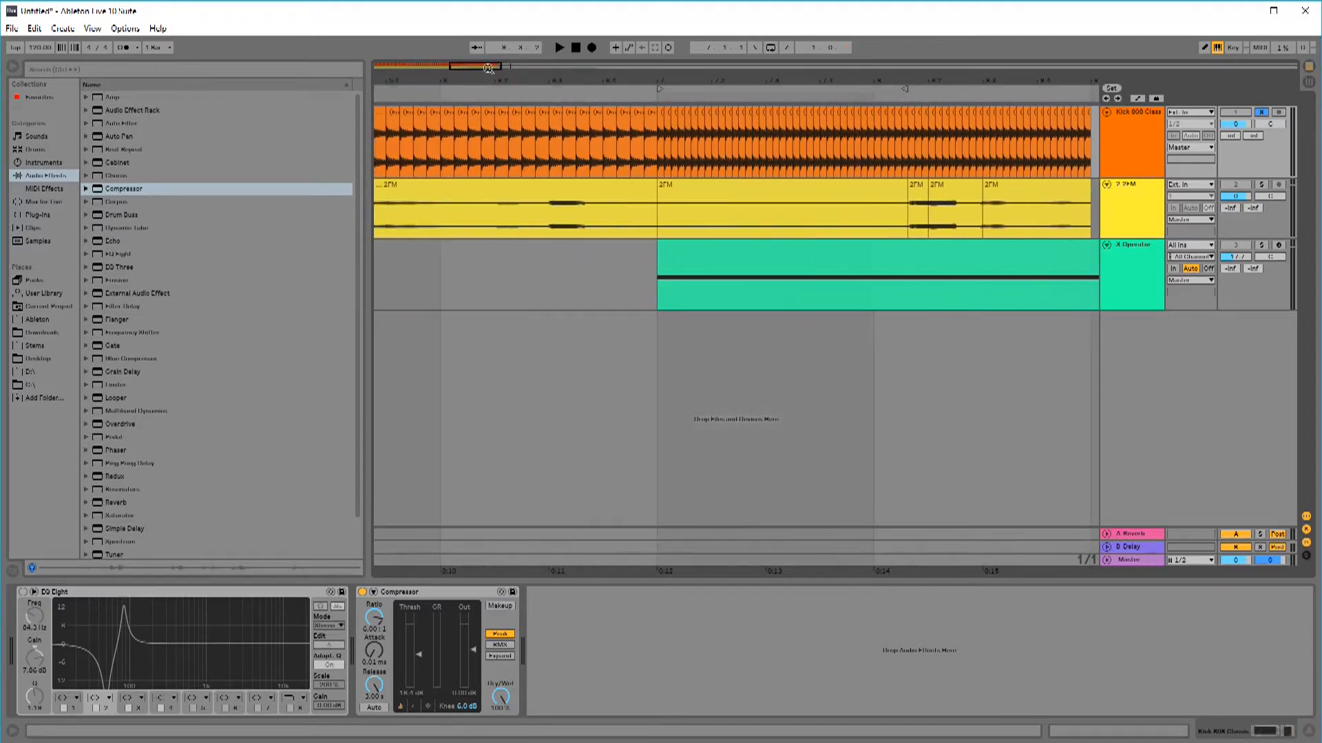
left_click(771, 48)
left_click(647, 143)
left_click(657, 148)
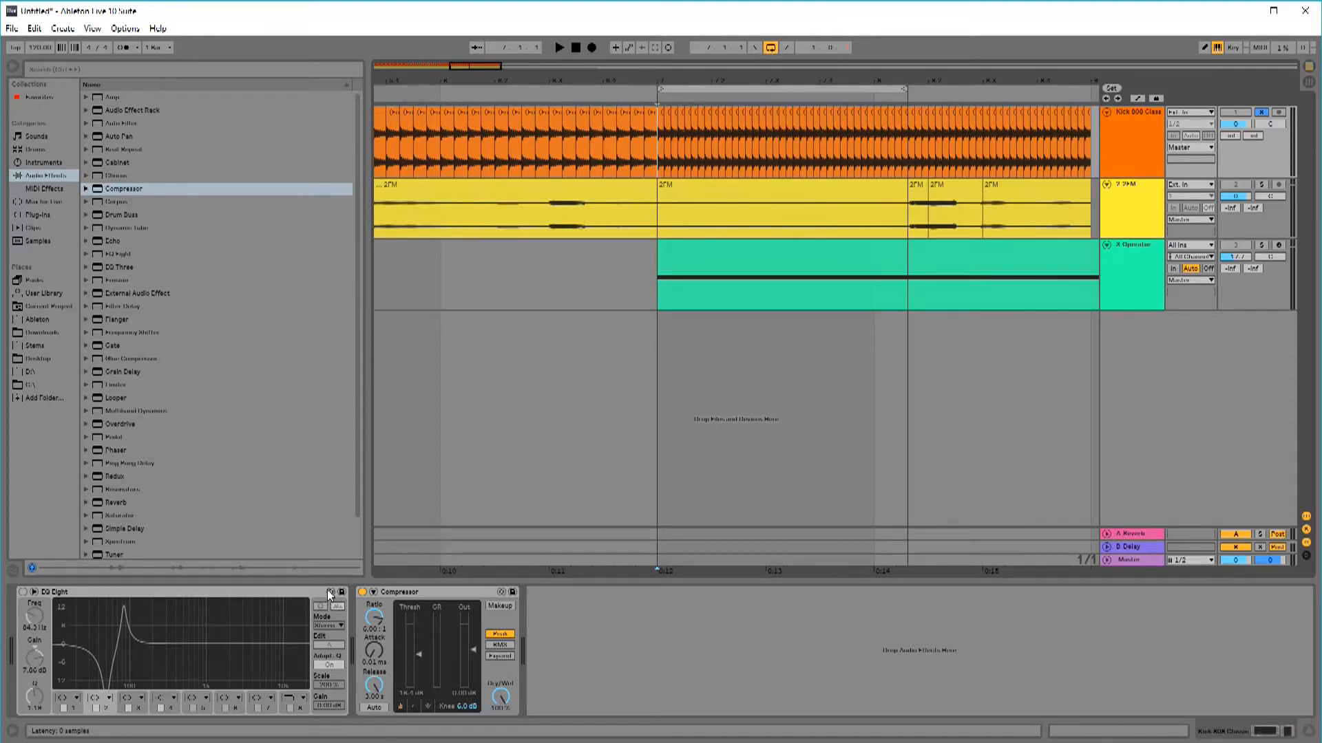
- Audition the looped kick section from bar 7 with the Compressor bypassed
left_click(363, 592)
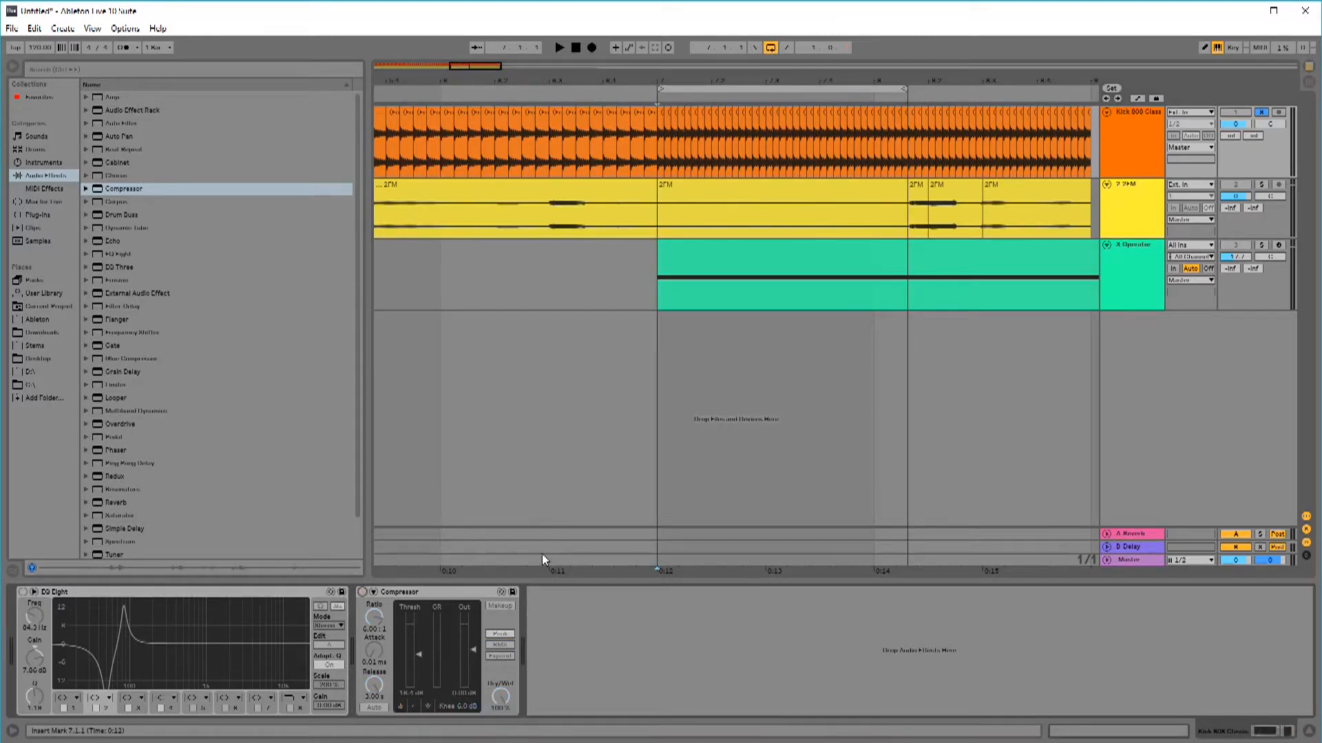
key("space")
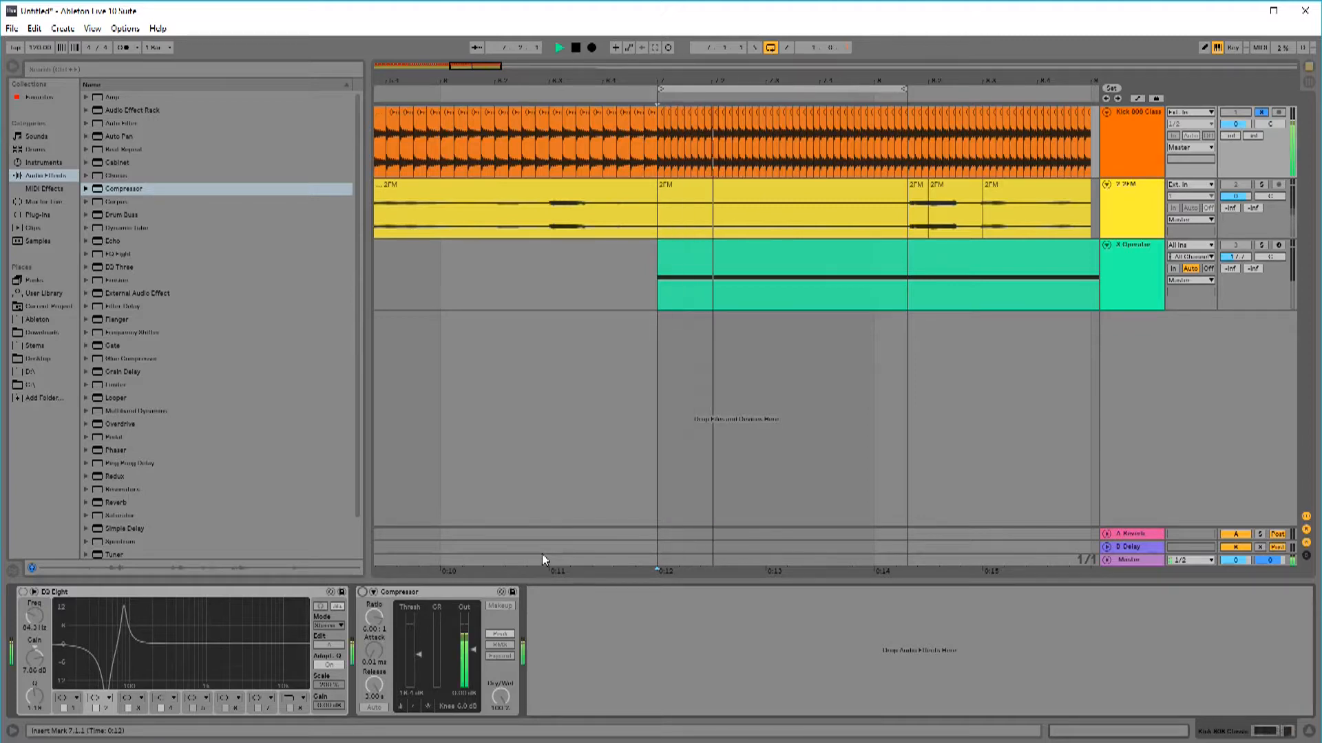
key("space")
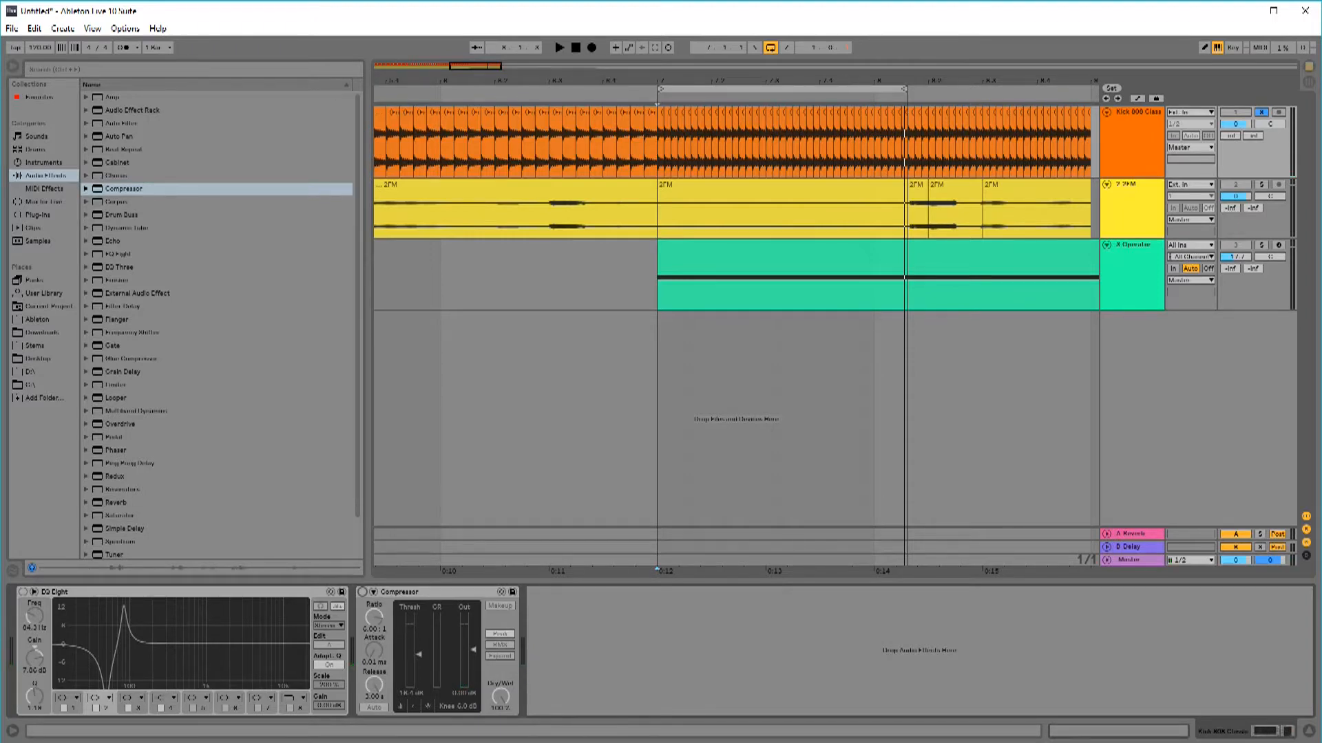
- Re-enable the Compressor with Release at 1.00 ms and compare the looped section with it on and bypassed, leaving it on
left_click(362, 592)
left_click_drag(374, 685, 373, 722)
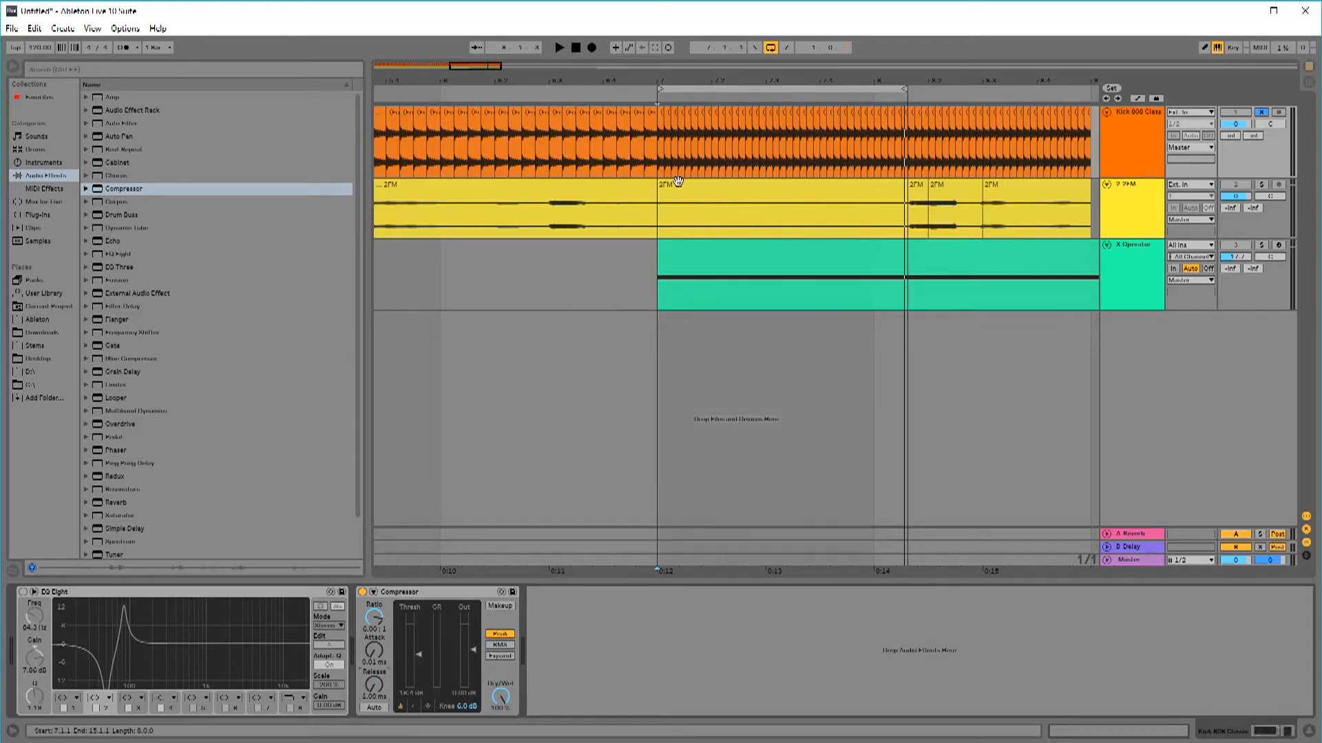
left_click(557, 47)
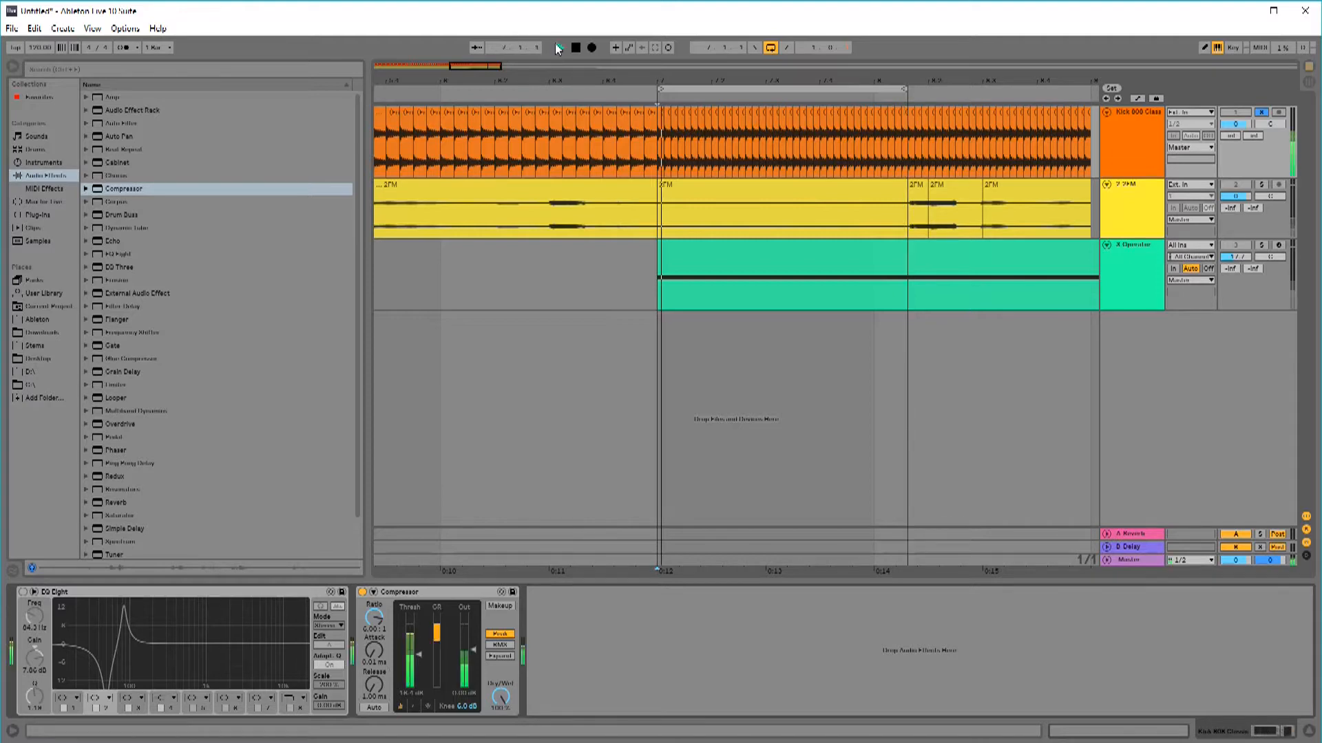
left_click(362, 593)
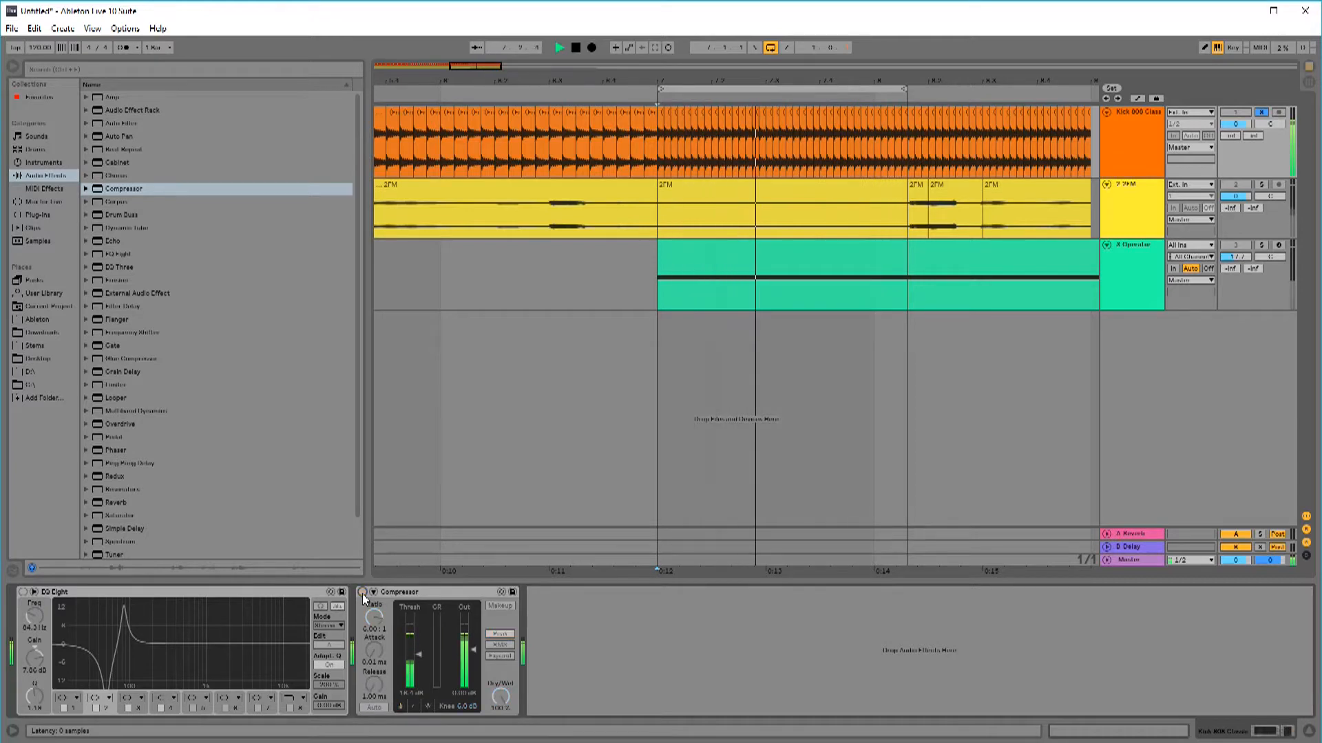
left_click(362, 592)
key("space")
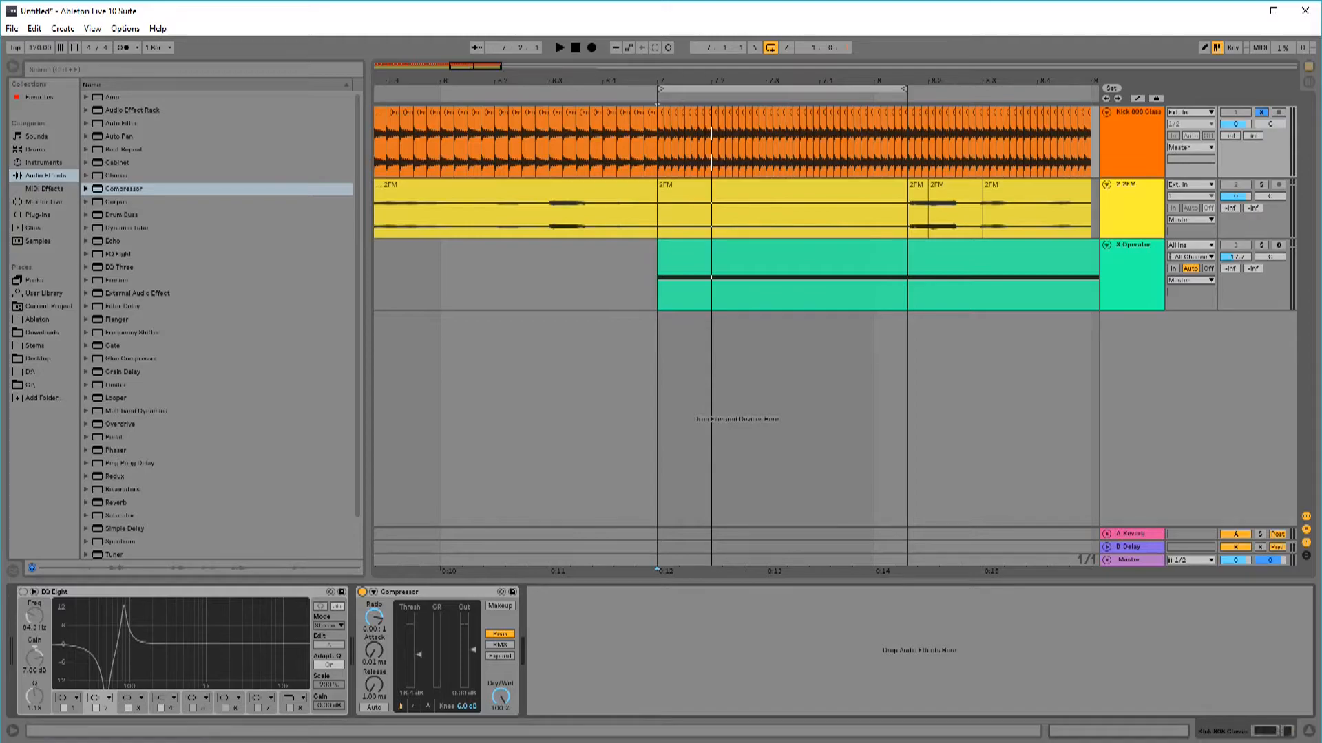
- Switch to the browser's Tempo and Note Length Calculator, examine the 1/32 and 1/32 dotted note values at 120 BPM, and return to Ableton Live
left_click_drag(512, 742, 308, 127)
double_click(307, 129)
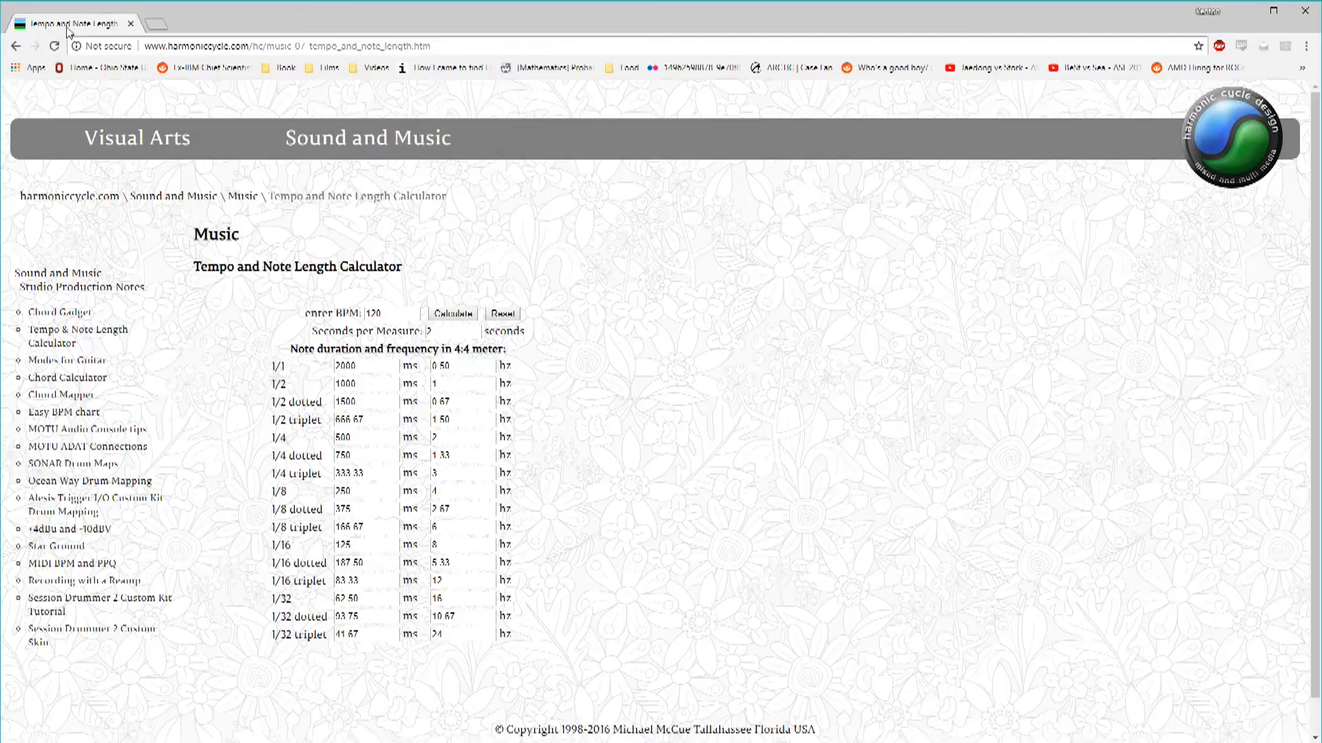
left_click_drag(361, 598, 290, 596)
left_click_drag(462, 599, 431, 599)
left_click(361, 616)
left_click_drag(460, 599, 419, 595)
left_click_drag(299, 13, 482, 742)
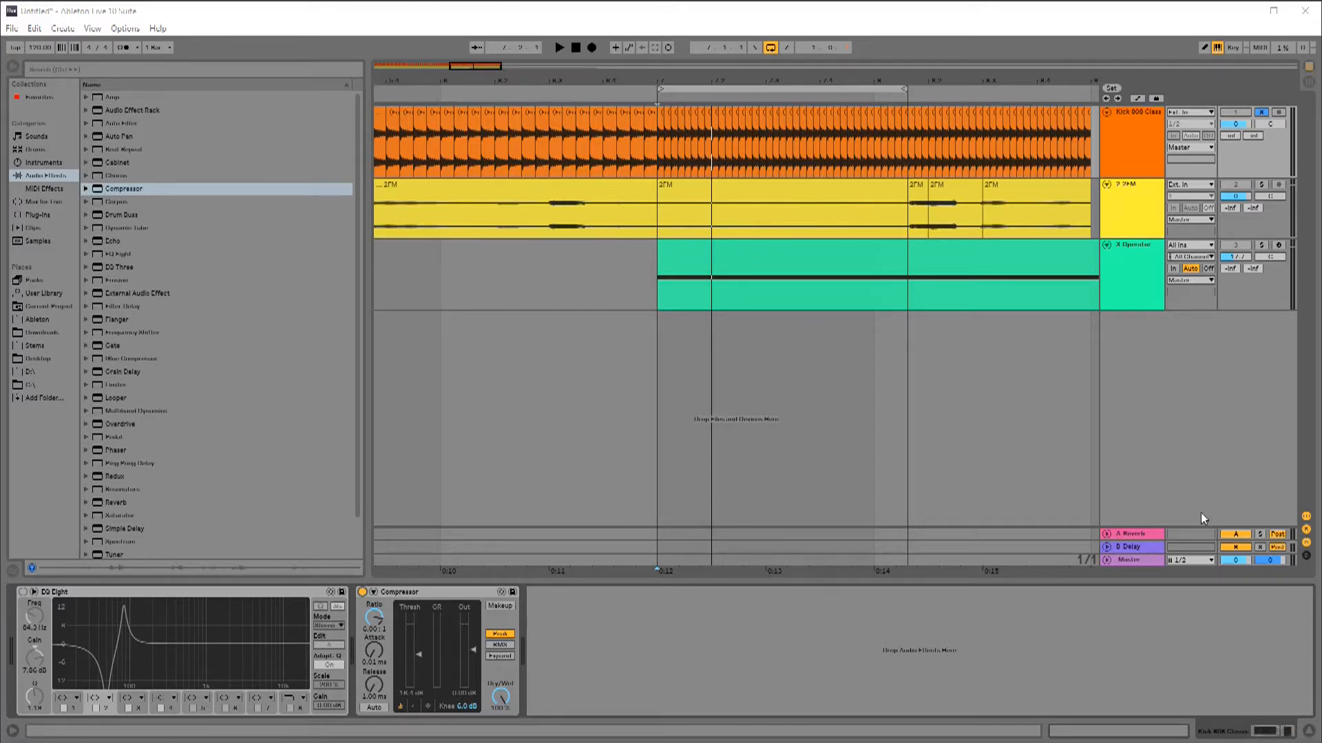
- Play the looped kick section from bar 7 while adjusting the Compressor's Release up to 3.00 s
left_click(573, 48)
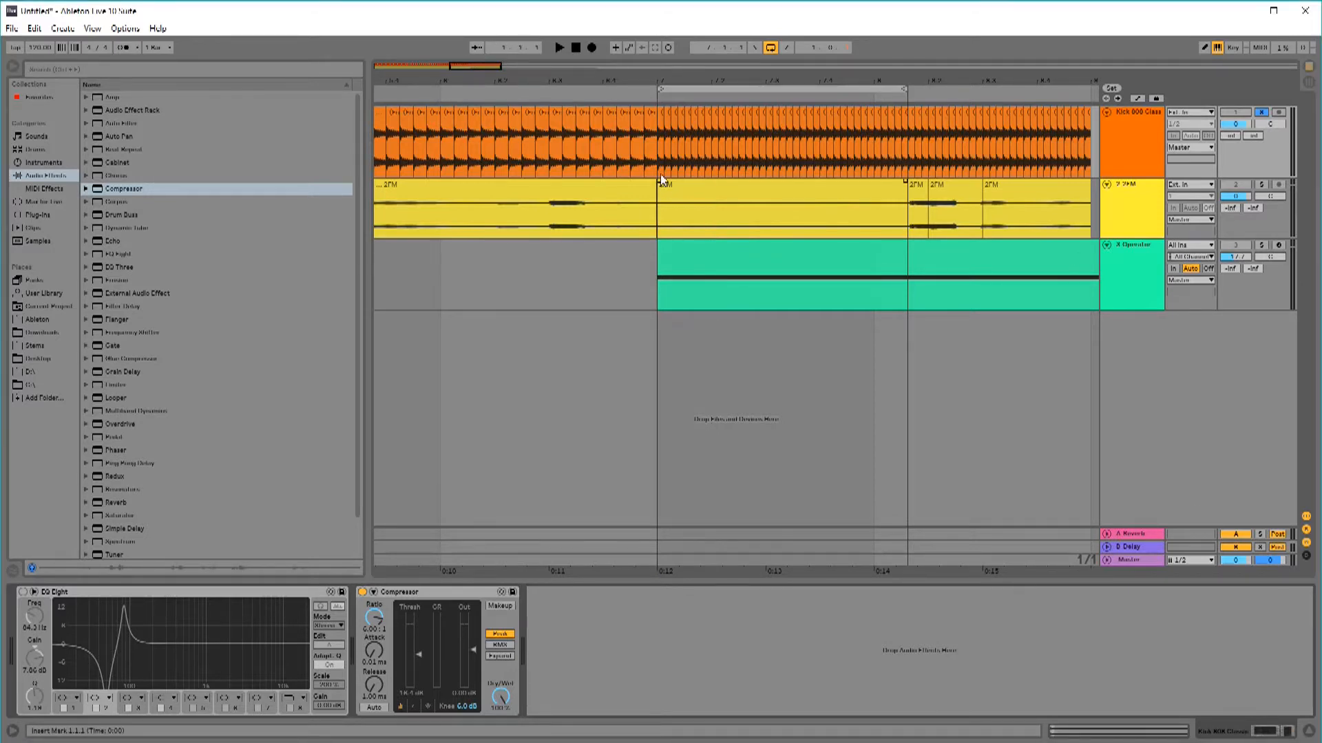
left_click(559, 49)
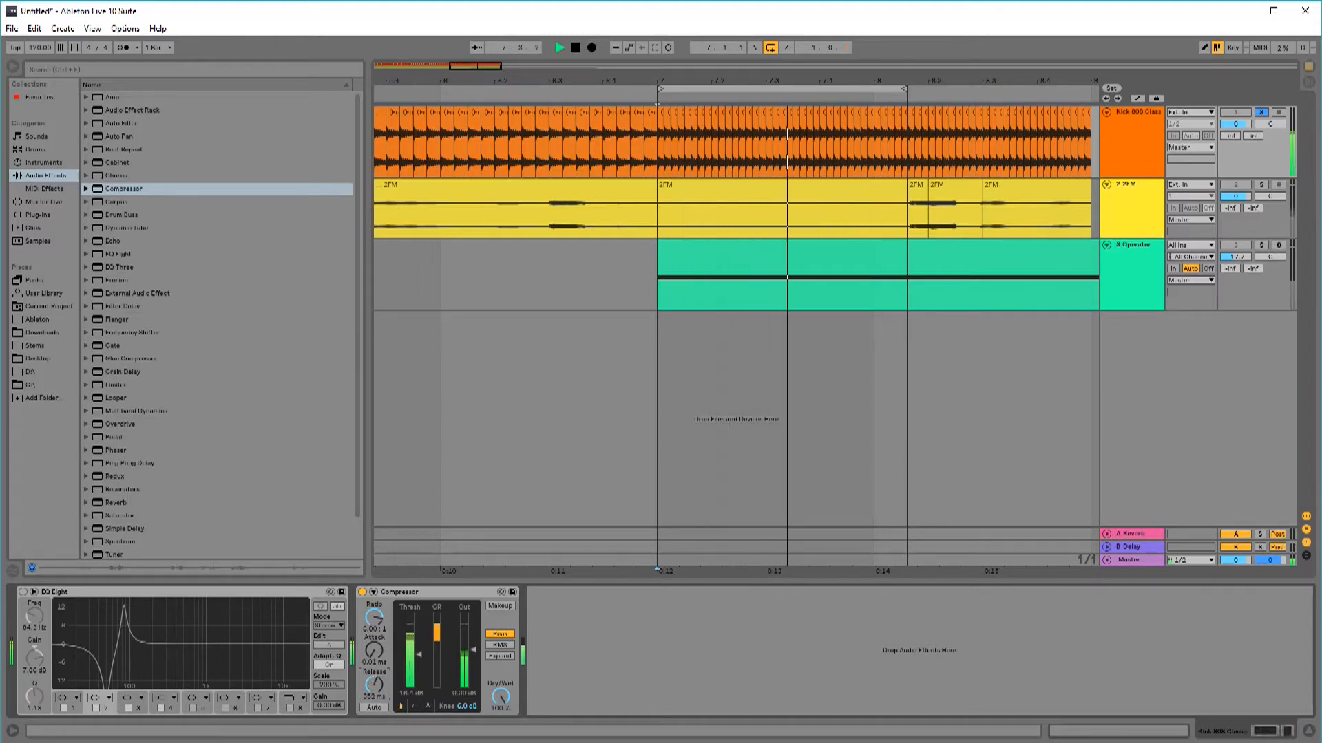
left_click(576, 48)
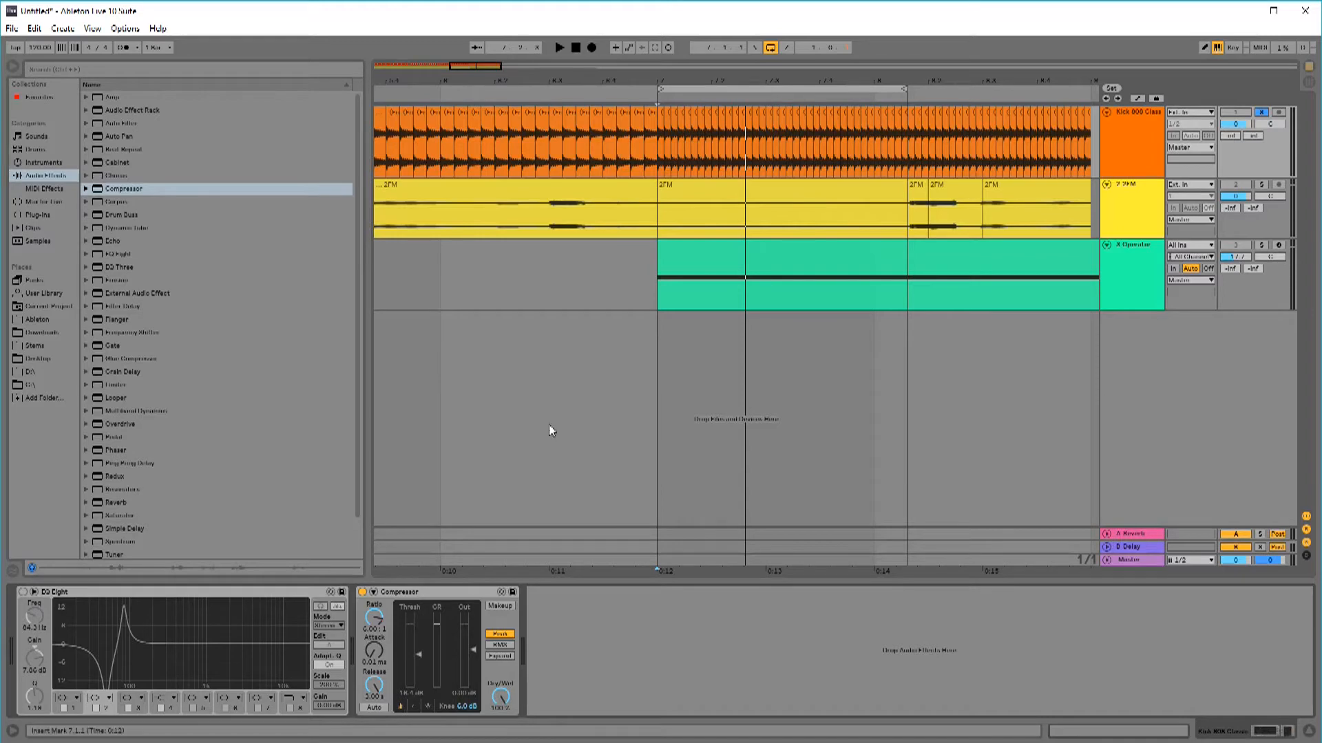
- Play the looped kick section again and set the Compressor's Release to 7.52 ms
left_click(558, 47)
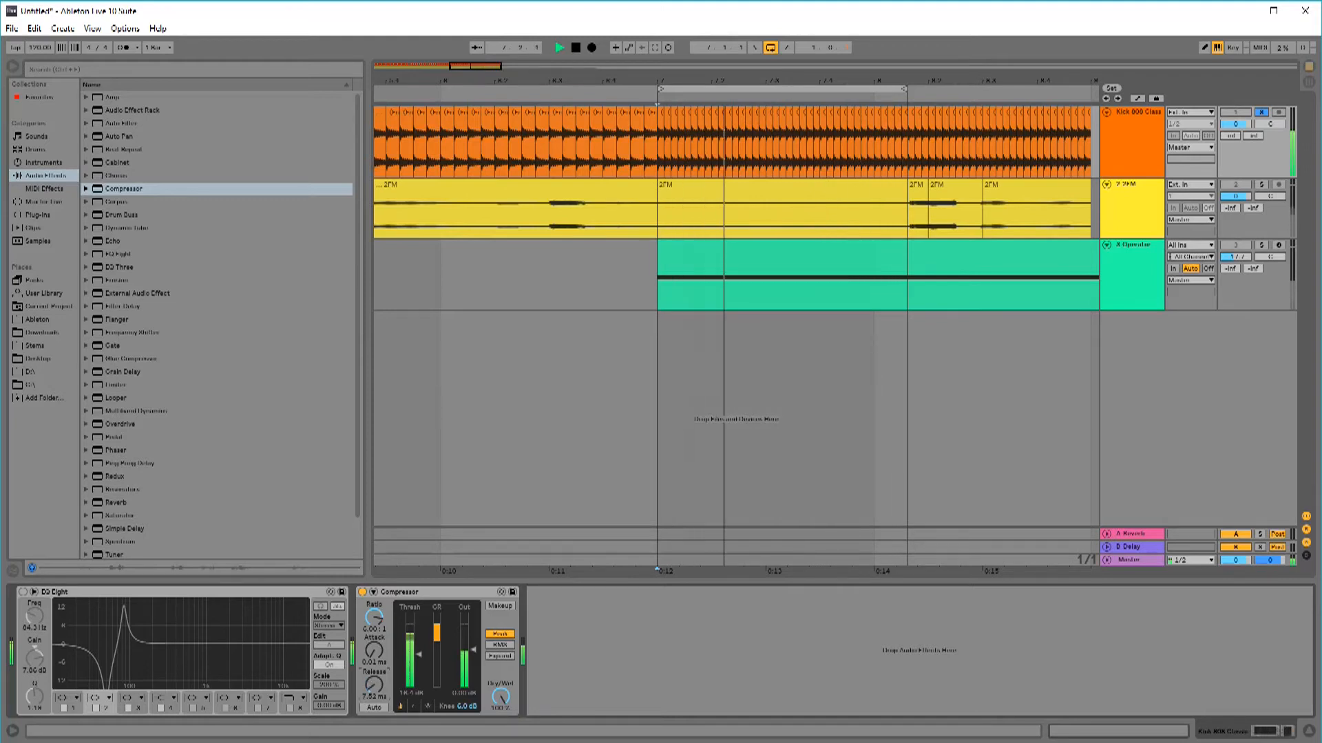
left_click(577, 48)
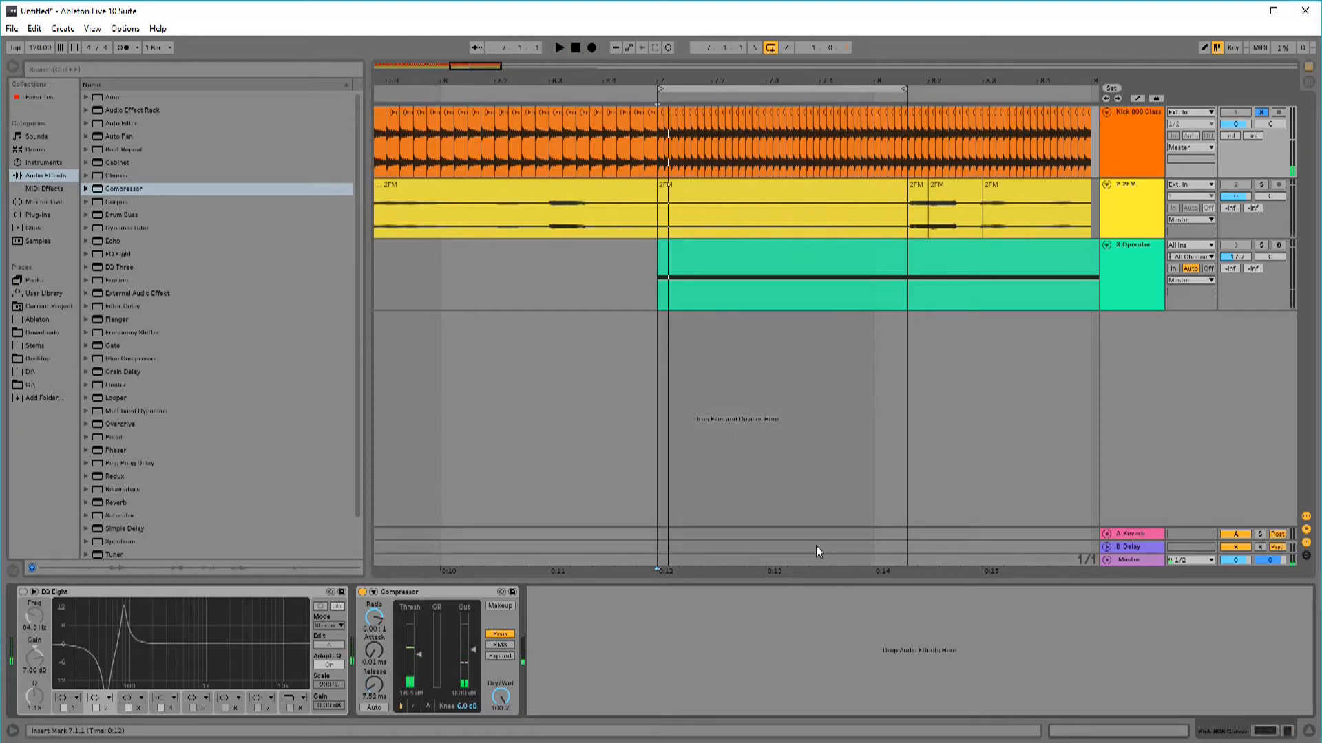